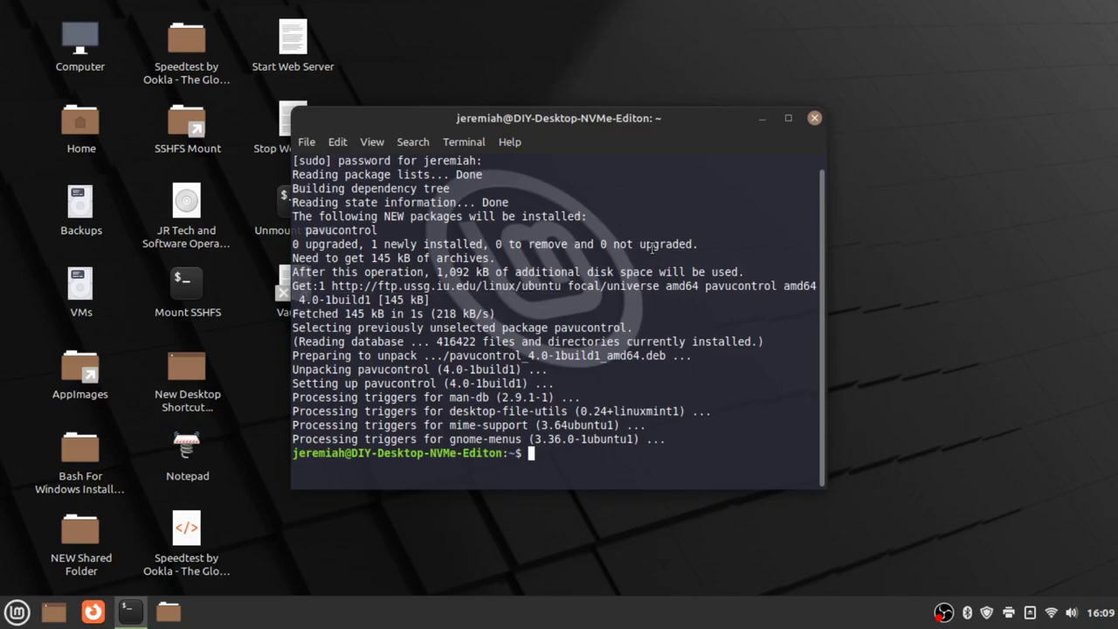
- Minimize the terminal window and open System Settings
{"action": "left_click", "coordinate": [764, 118]}
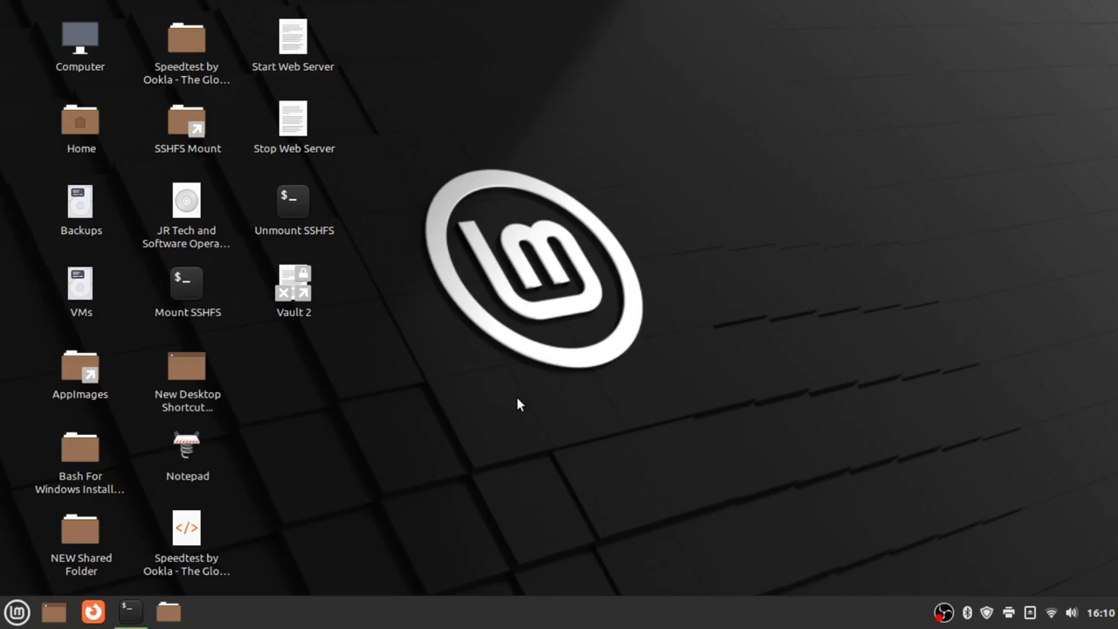
{"action": "left_click", "coordinate": [17, 611]}
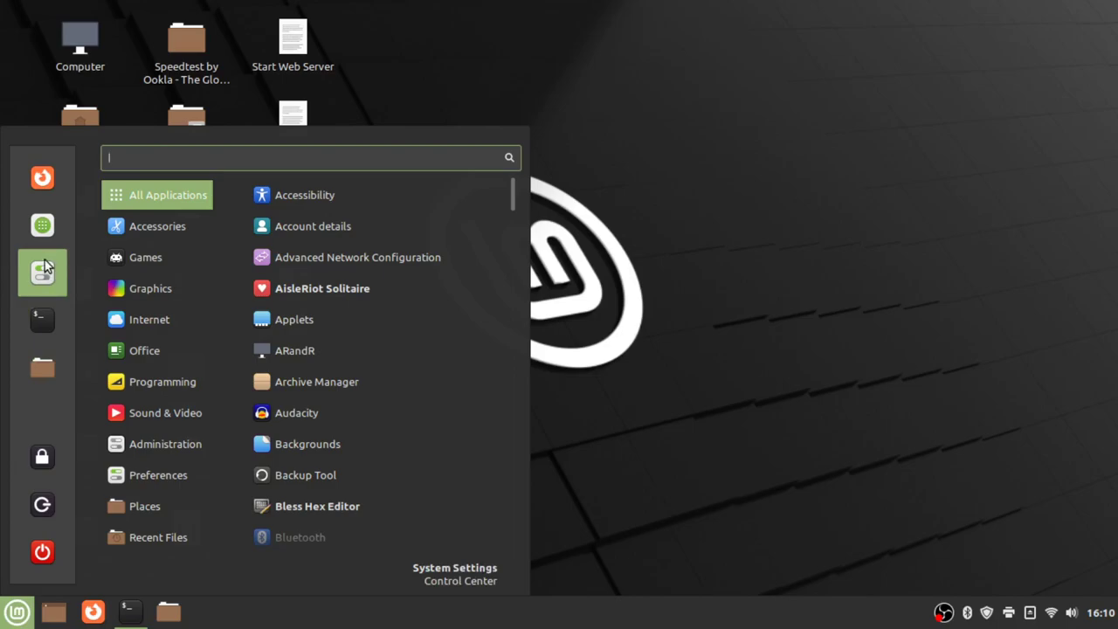
{"action": "left_click", "coordinate": [44, 292]}
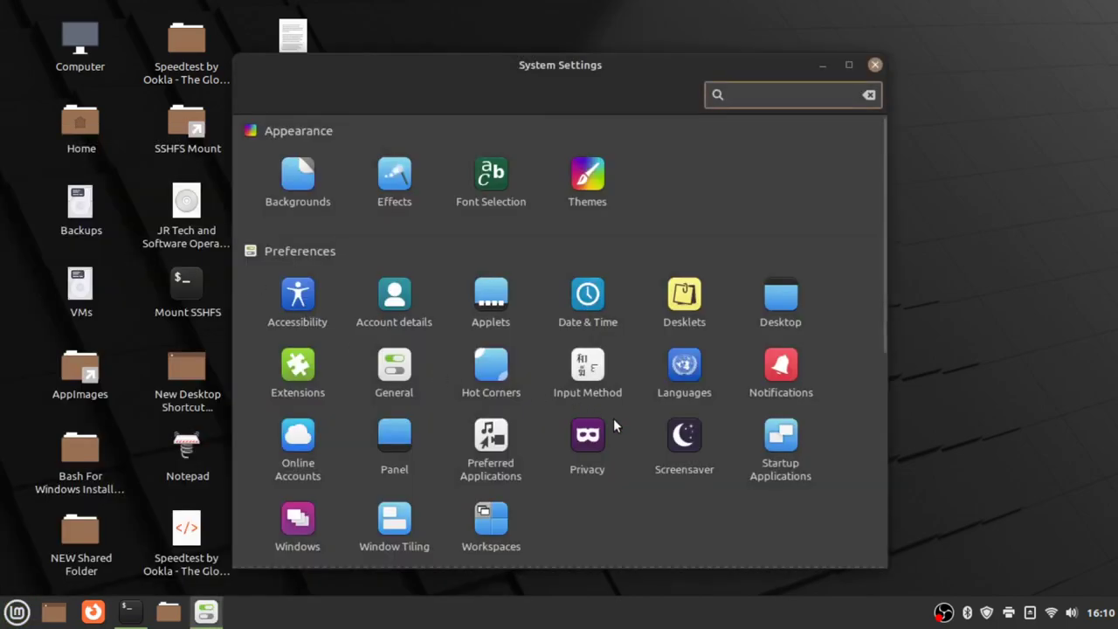
{"action": "scroll", "coordinate": [615, 425], "scroll_direction": "down", "scroll_amount": 5}
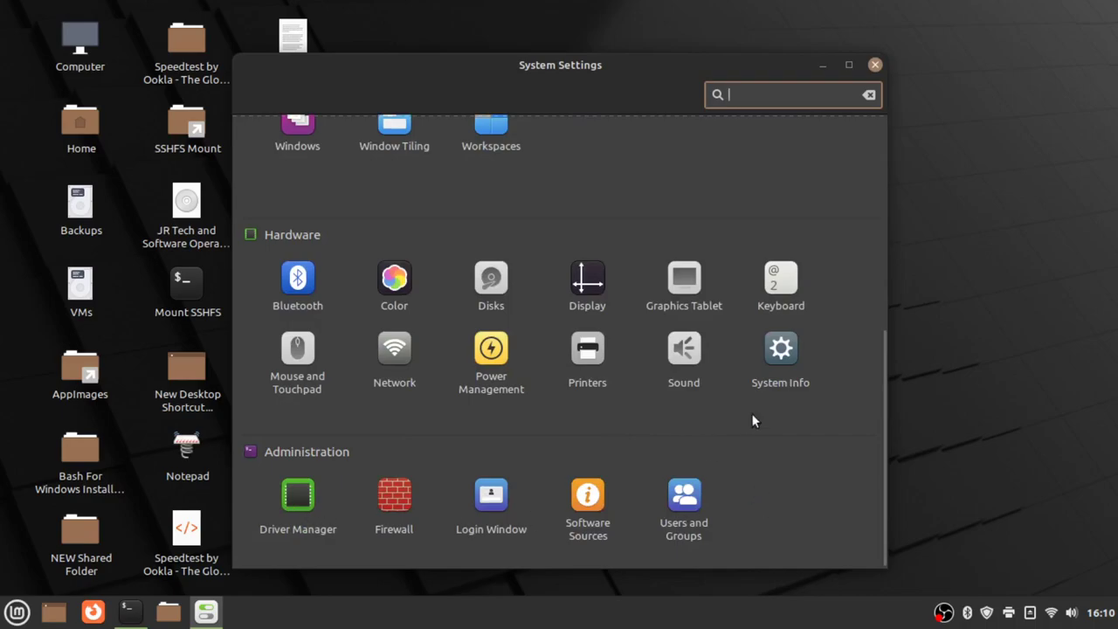
{"action": "left_click", "coordinate": [280, 533]}
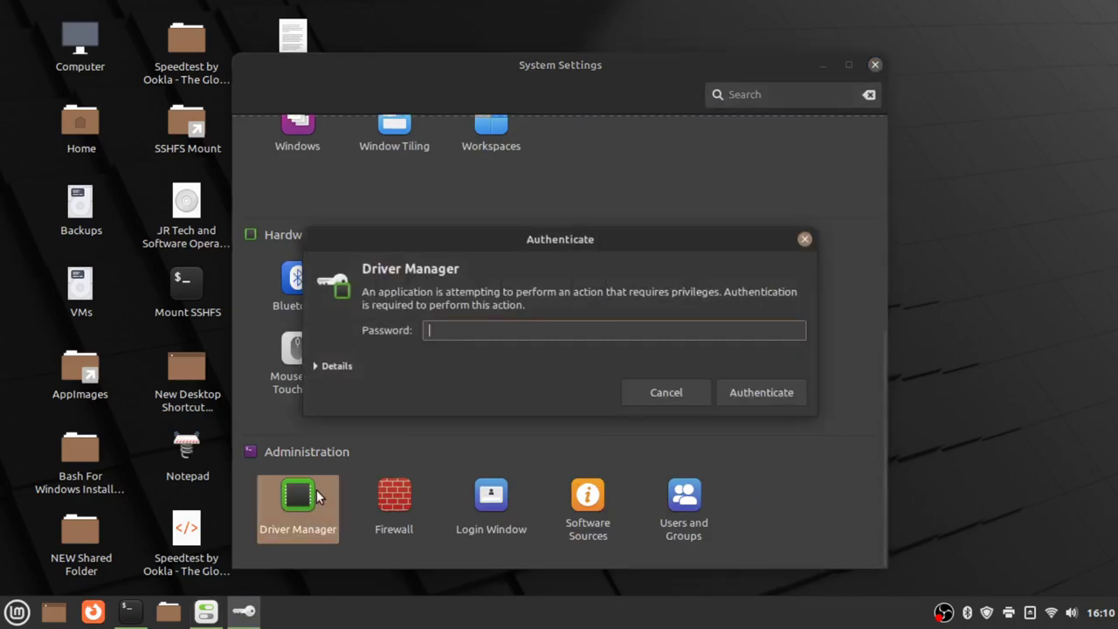
{"action": "left_click", "coordinate": [666, 393]}
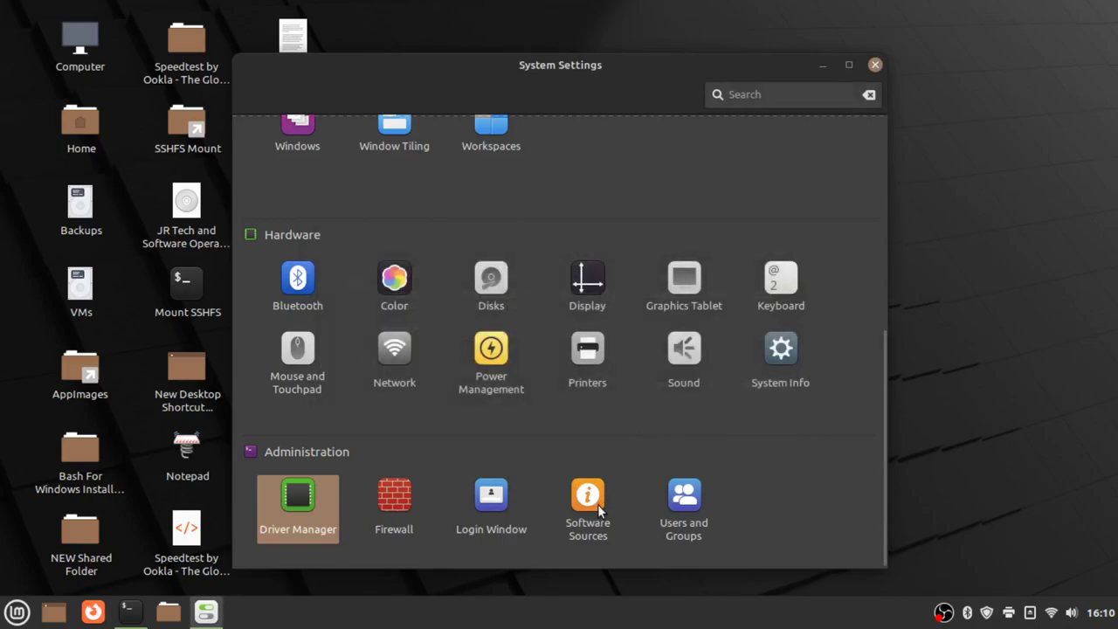
- Open System Info, upload the system information, and close System Settings
{"action": "left_click", "coordinate": [797, 361]}
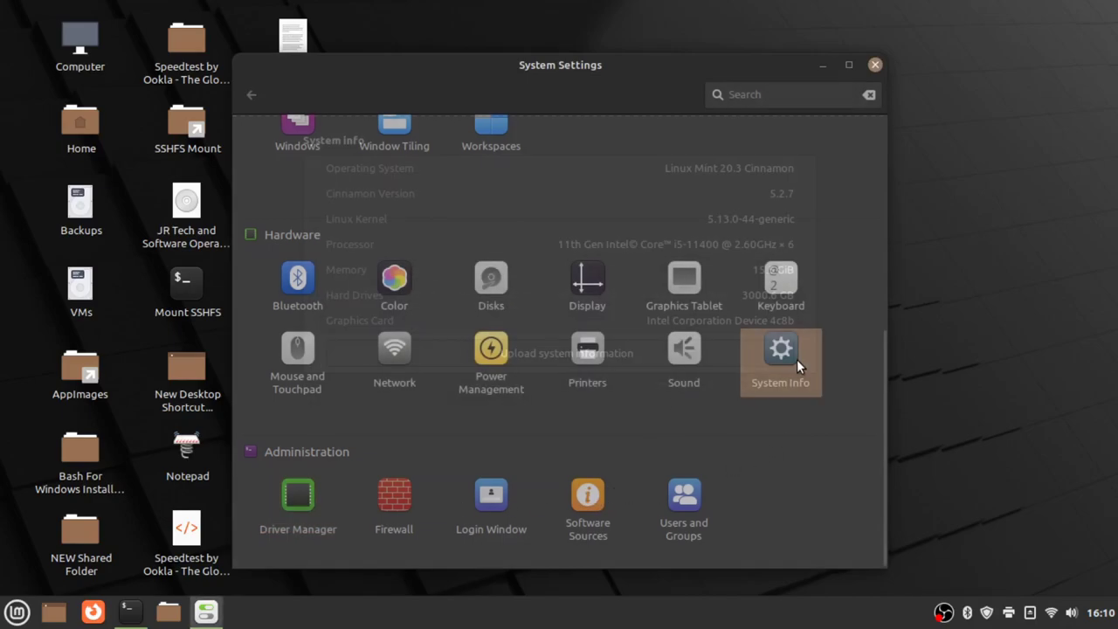
{"action": "left_click", "coordinate": [638, 357]}
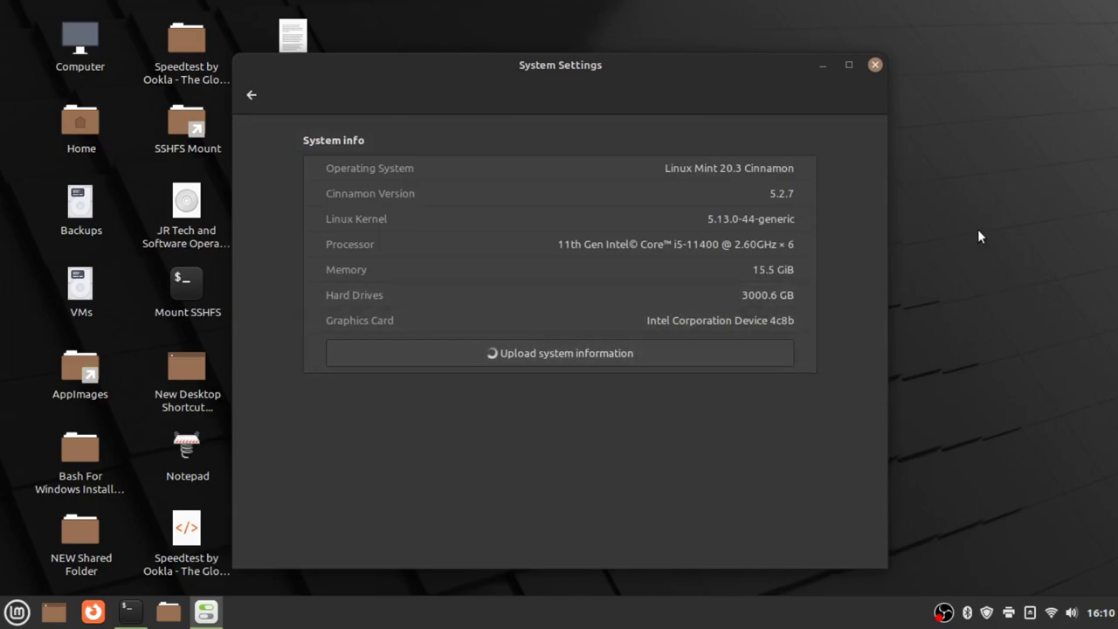
{"action": "left_click", "coordinate": [875, 64]}
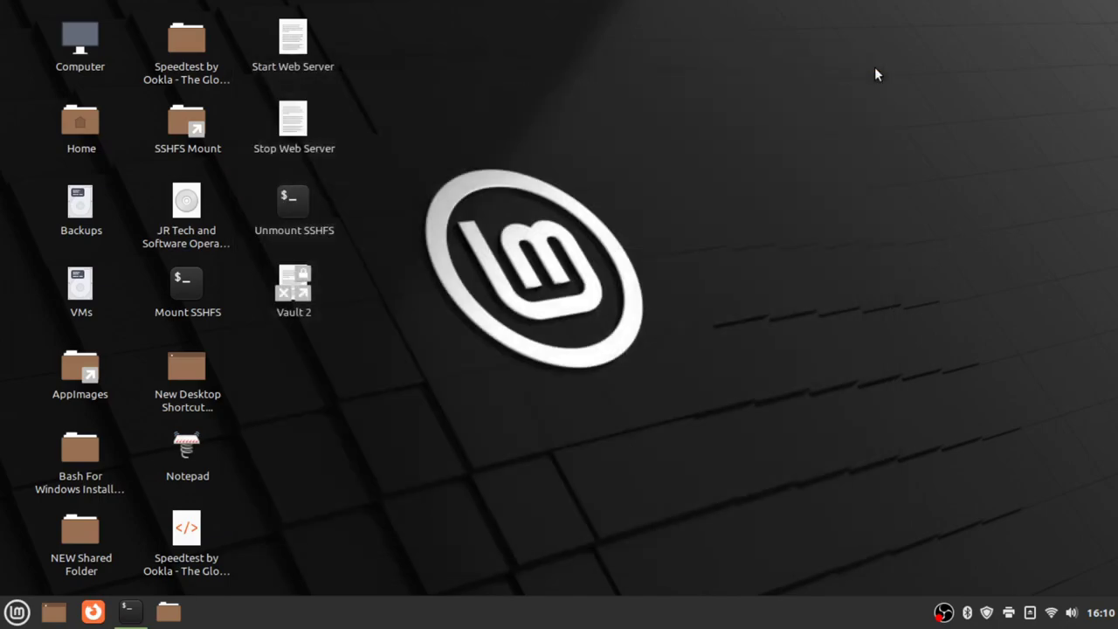
- Open the Disks utility, close the browser, and view Partition 3 of the WD Blue SN570 1TB disk
{"action": "key", "text": "super"}
{"action": "type", "text": "dis"}
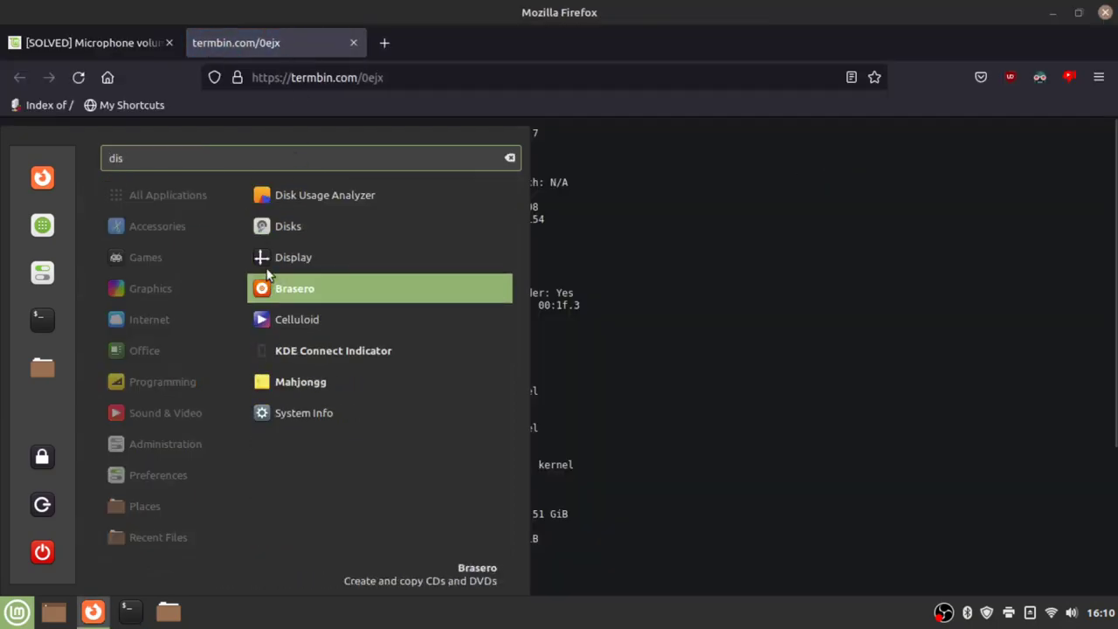
{"action": "left_click", "coordinate": [289, 226]}
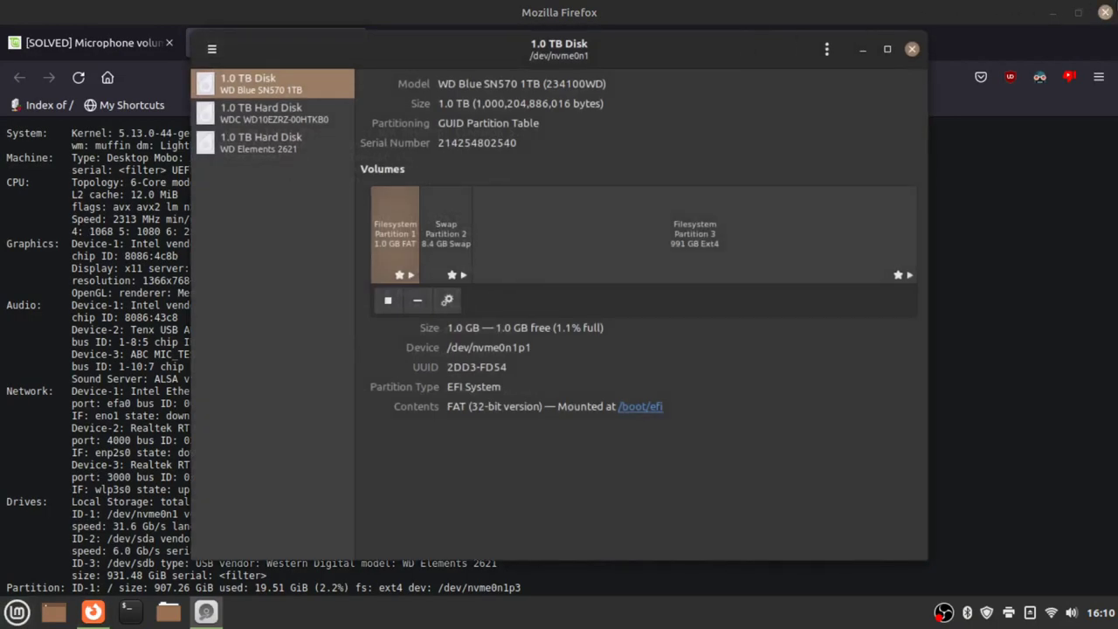
{"action": "left_click", "coordinate": [1105, 12]}
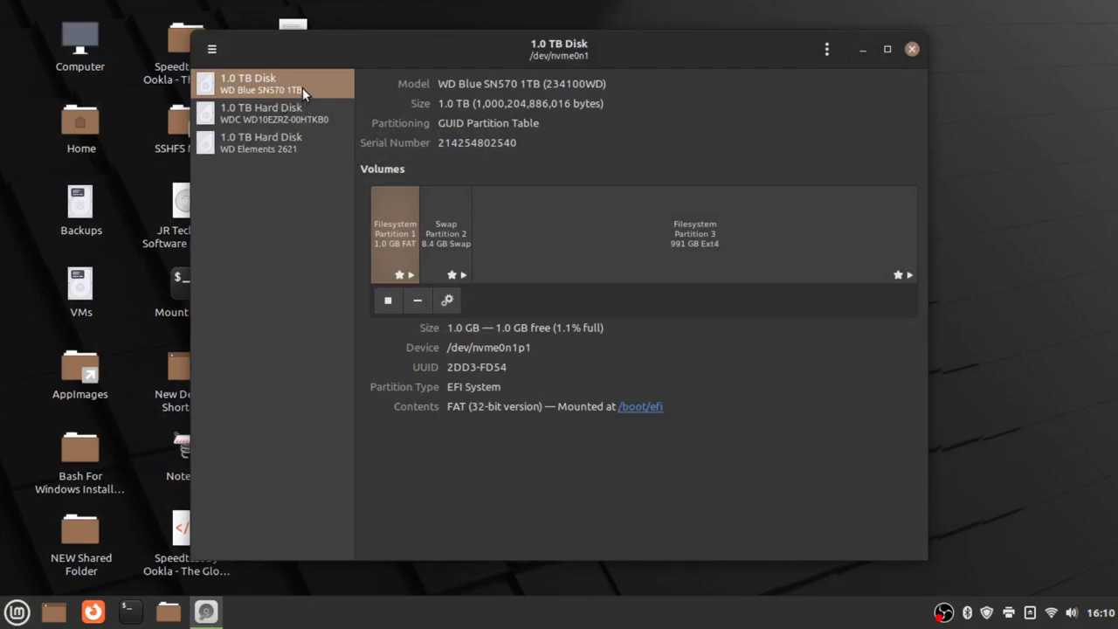
{"action": "left_click", "coordinate": [462, 209]}
{"action": "left_click", "coordinate": [834, 257]}
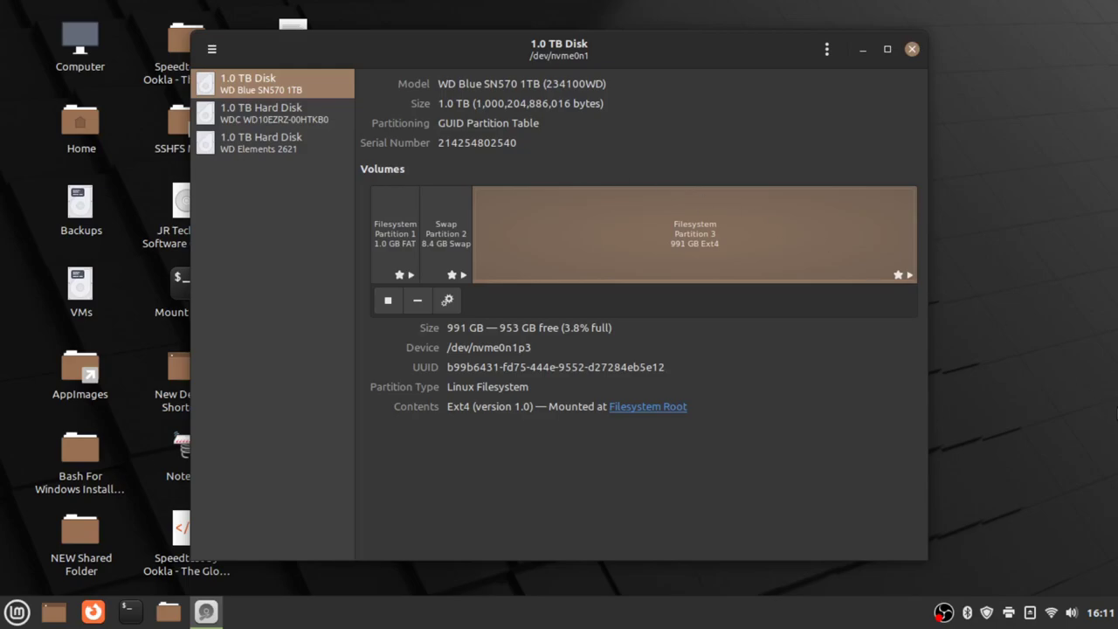
- Look up May 25 and May 26, 2022 in the desktop calendar, then dismiss it
{"action": "left_click", "coordinate": [1113, 611]}
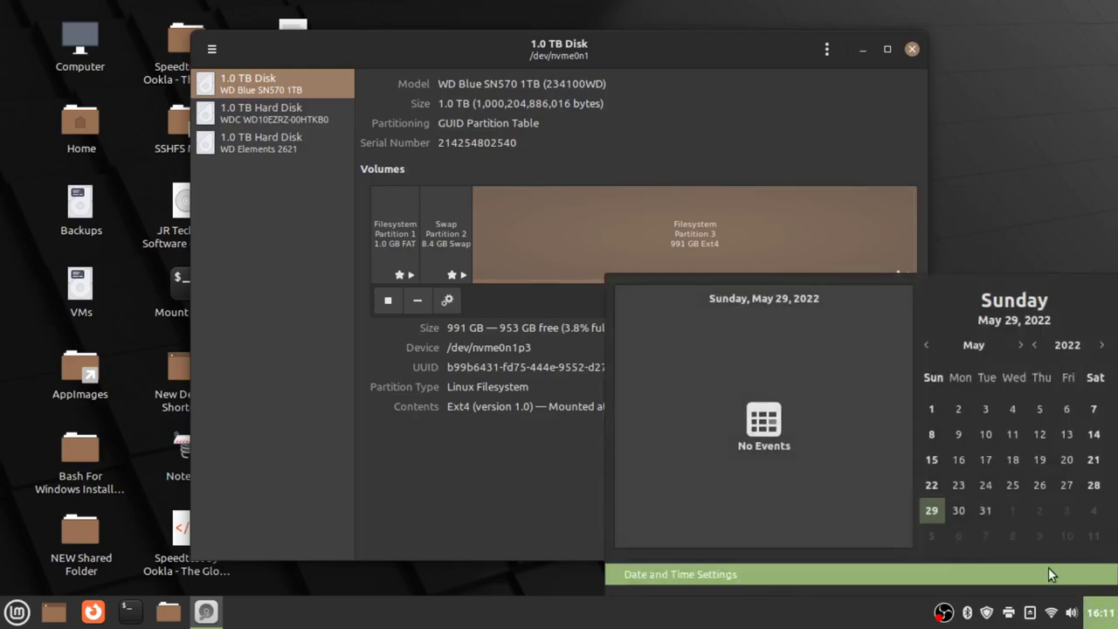
{"action": "left_click", "coordinate": [1018, 489]}
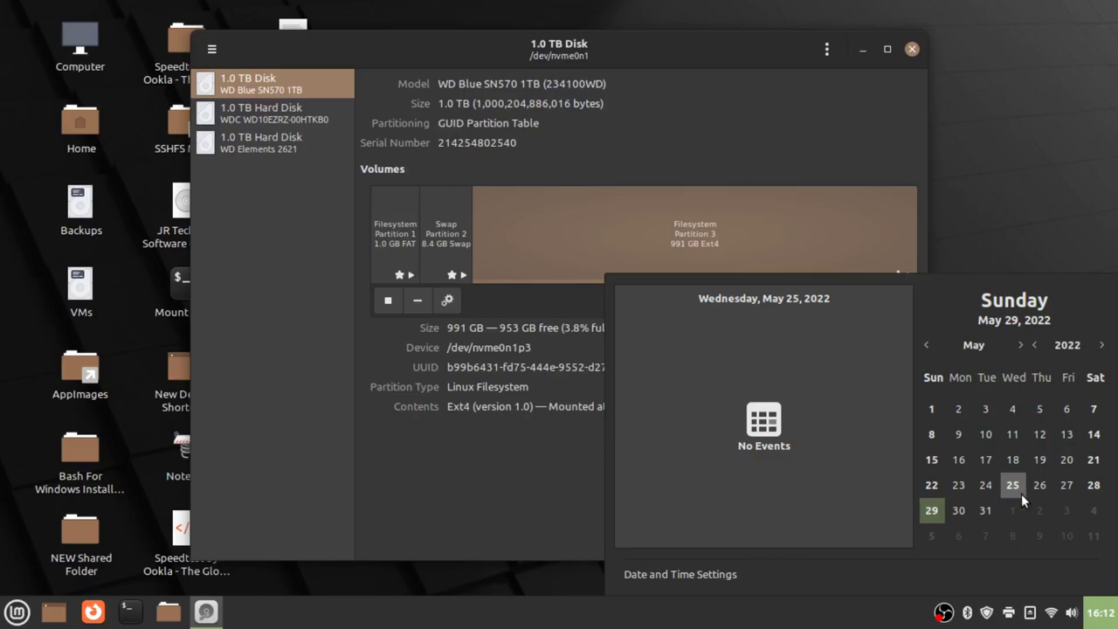
{"action": "left_click", "coordinate": [1040, 489]}
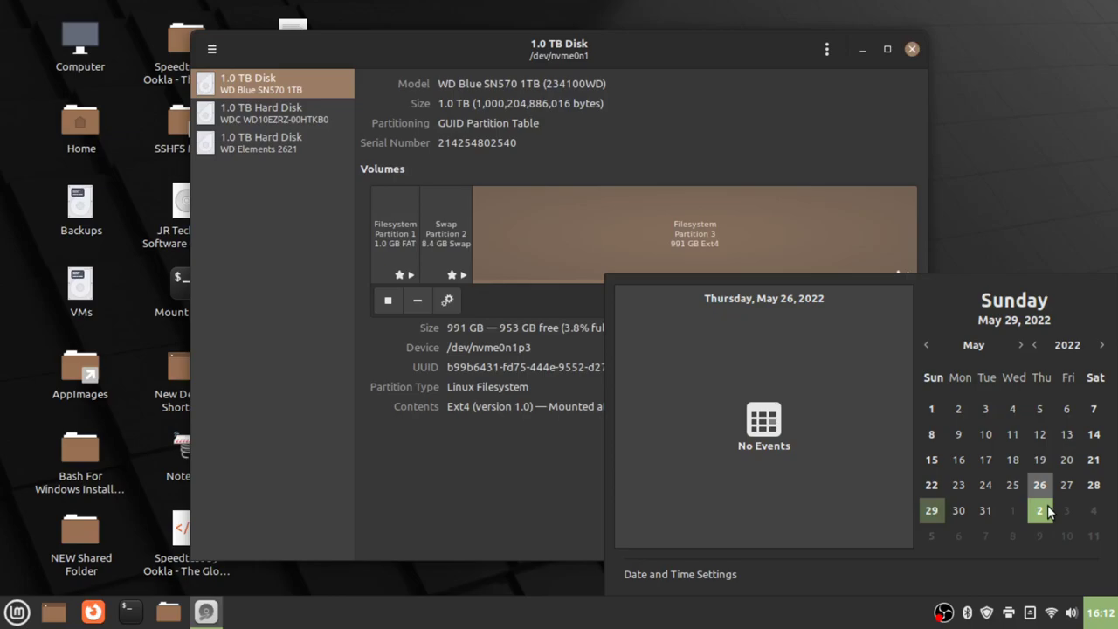
{"action": "left_click", "coordinate": [433, 460]}
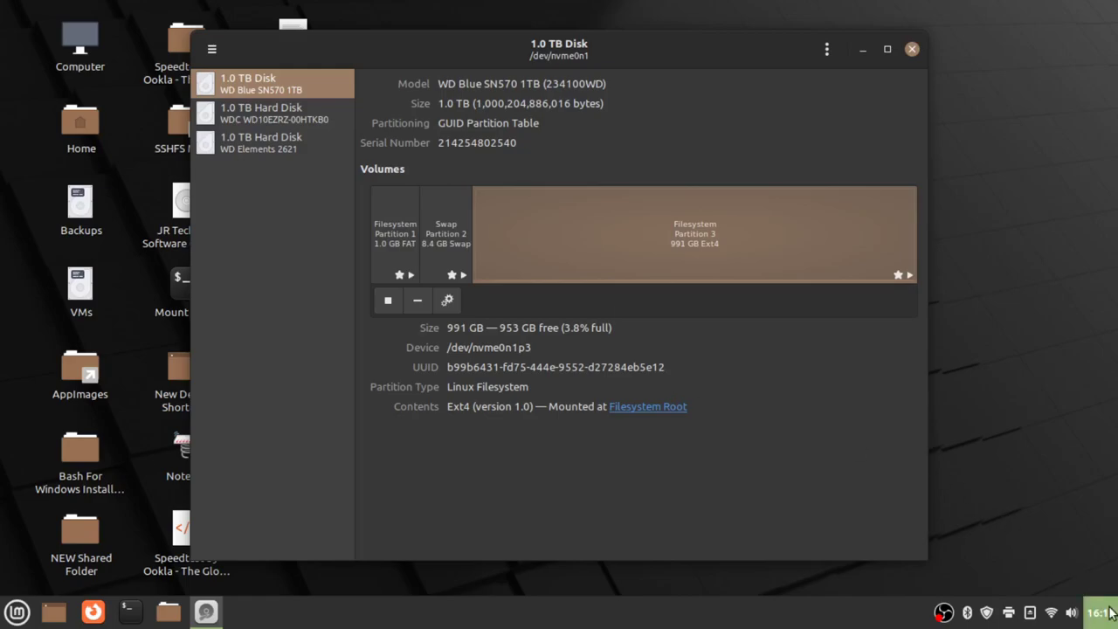
- Reopen the desktop calendar, look up May 26 and 27, 2022, and dismiss it before shifting the Disks window slightly
{"action": "left_click", "coordinate": [1100, 612]}
{"action": "left_click", "coordinate": [1049, 494]}
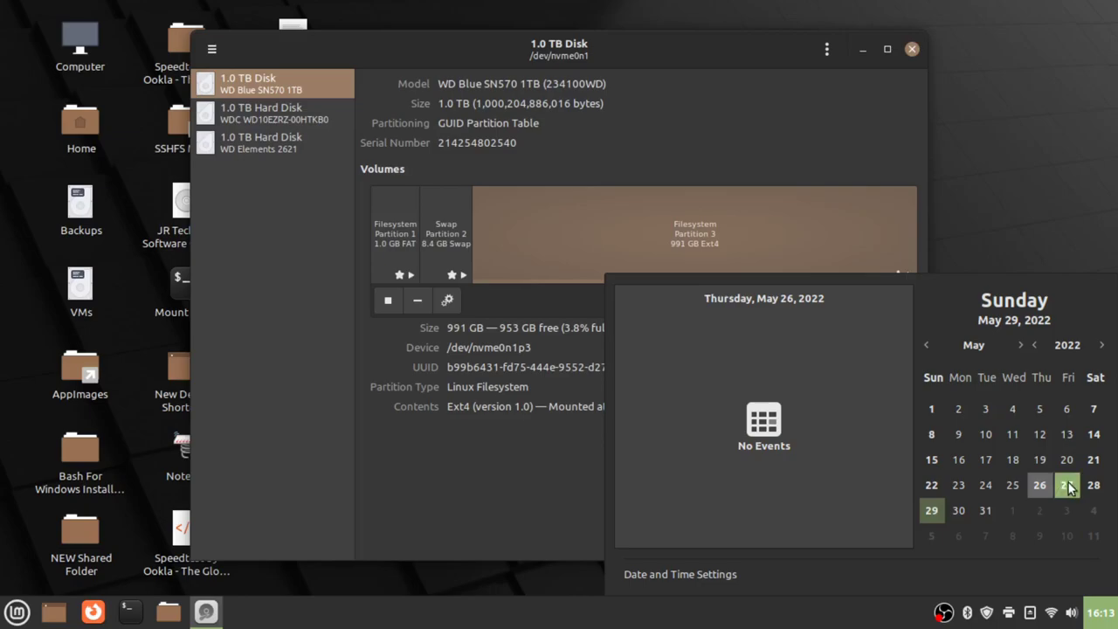
{"action": "left_click", "coordinate": [1067, 486]}
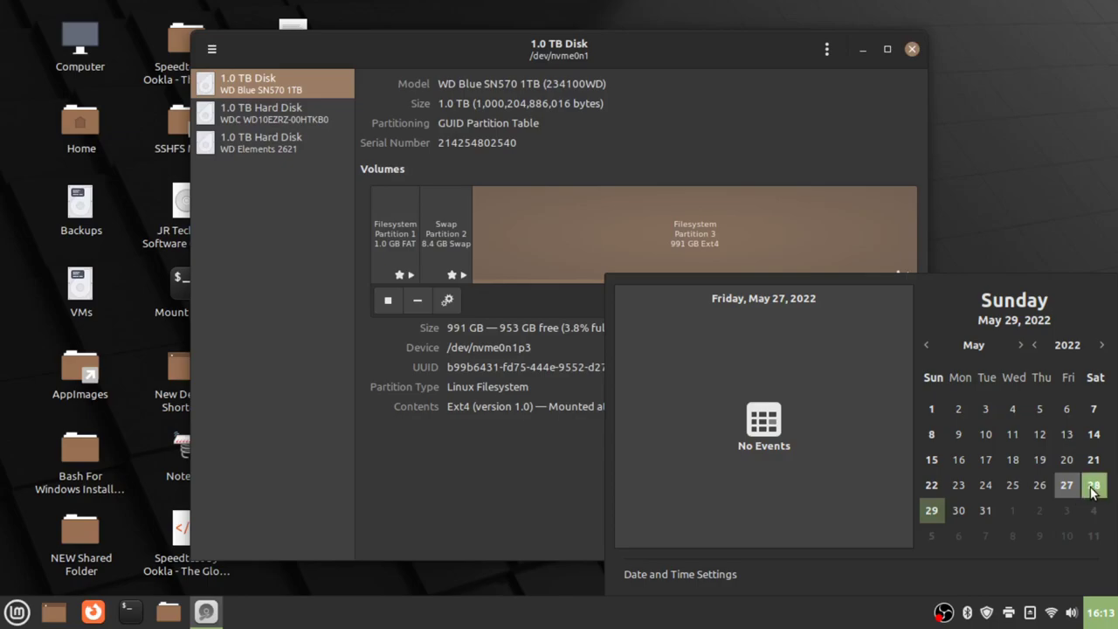
{"action": "left_click", "coordinate": [1111, 620]}
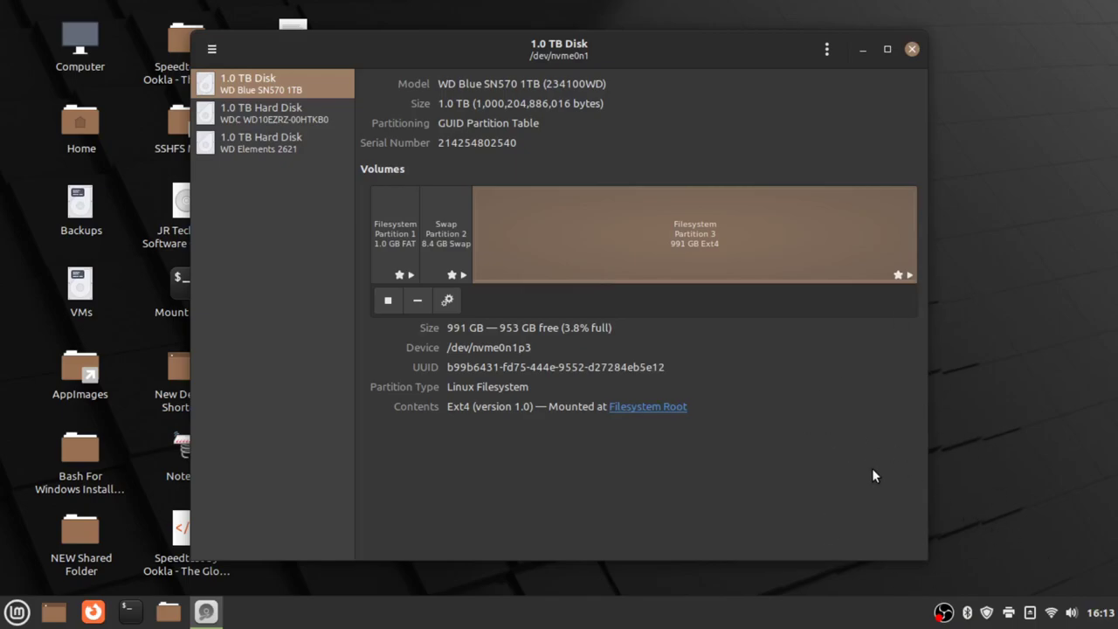
{"action": "mouse_move", "coordinate": [693, 56]}
{"action": "left_mouse_down"}
{"action": "mouse_move", "coordinate": [769, 92]}
{"action": "mouse_move", "coordinate": [814, 197]}
{"action": "mouse_move", "coordinate": [787, 545]}
{"action": "mouse_move", "coordinate": [804, 262]}
{"action": "mouse_move", "coordinate": [760, 74]}
{"action": "mouse_move", "coordinate": [708, 66]}
{"action": "left_mouse_up"}
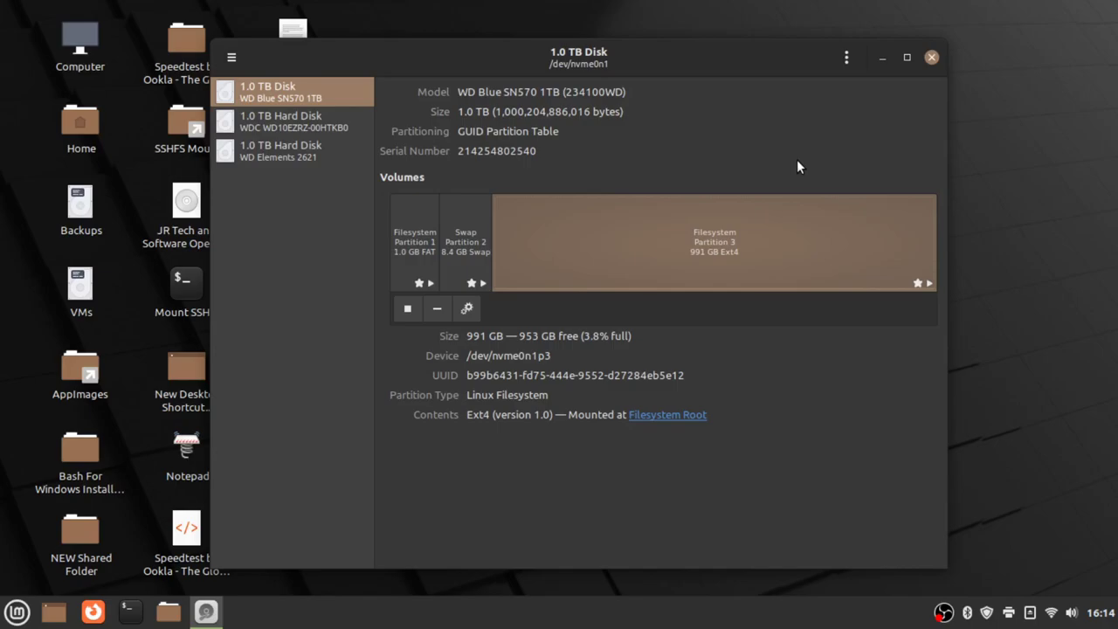
- Open a new terminal, change to /etc/default, and view the grub file with less in a maximized window
{"action": "key", "text": "ctrl+alt+t"}
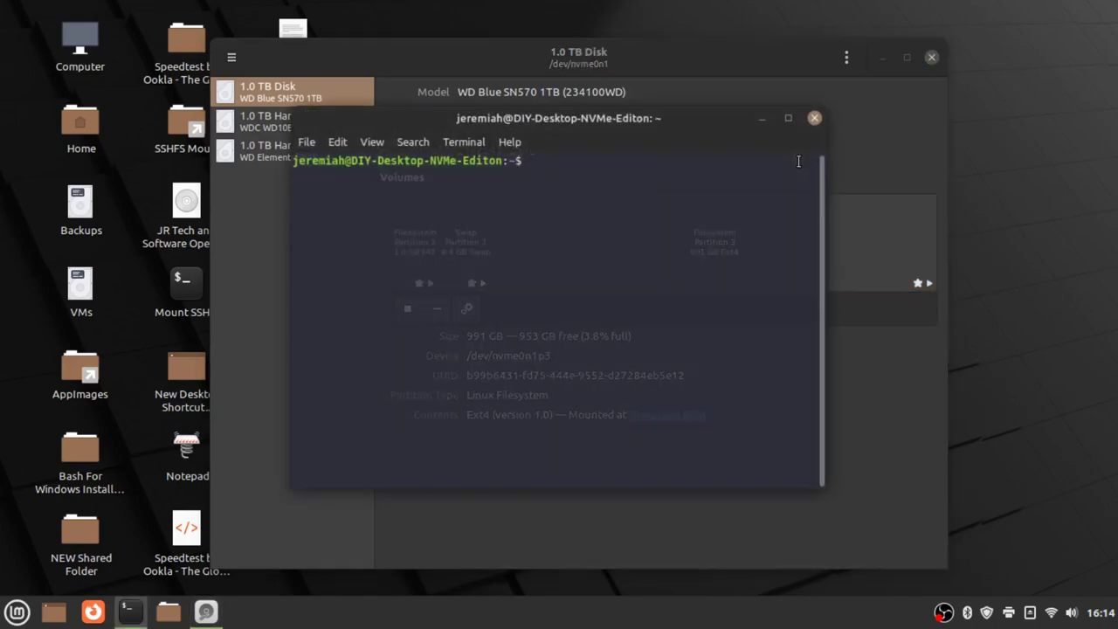
{"action": "type", "text": "cd /etc/default"}
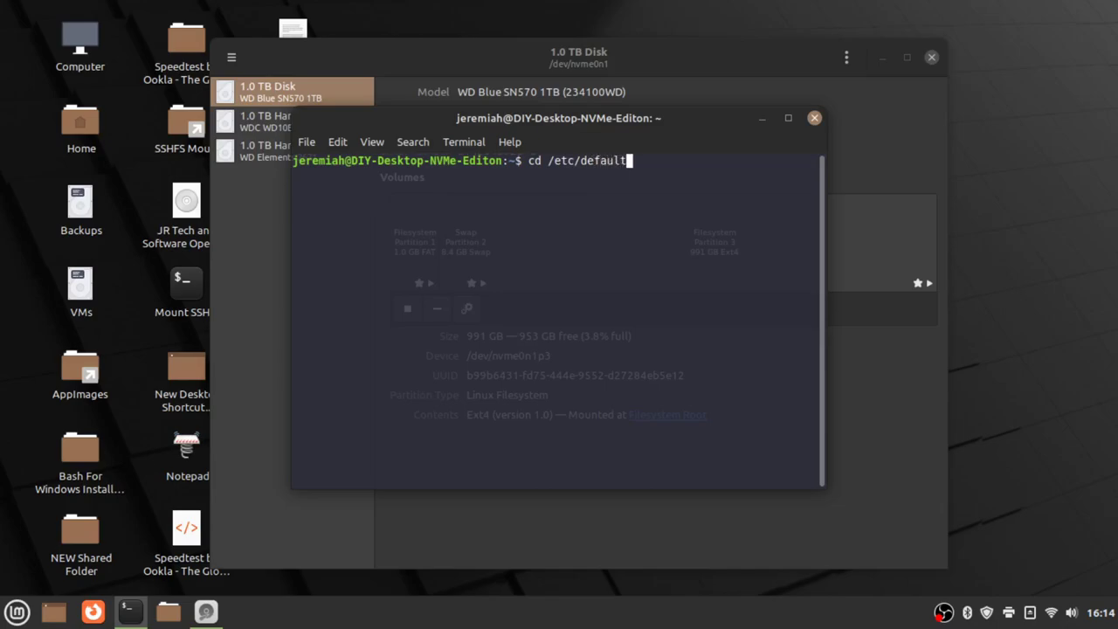
{"action": "key", "text": "Return"}
{"action": "type", "text": "less g"}
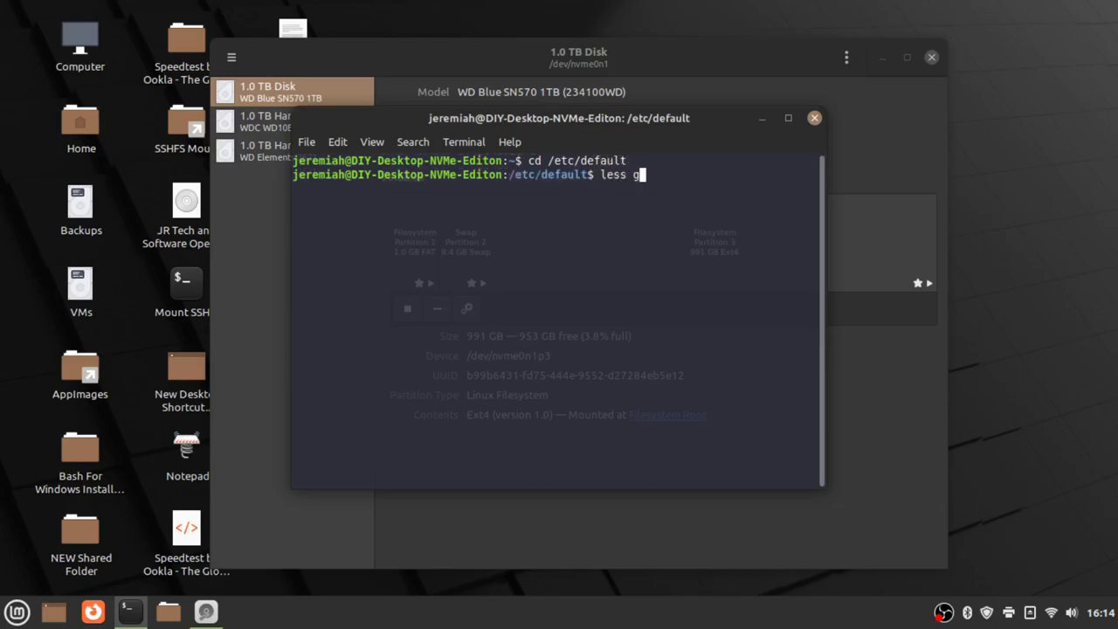
{"action": "type", "text": "rub"}
{"action": "key", "text": "Return"}
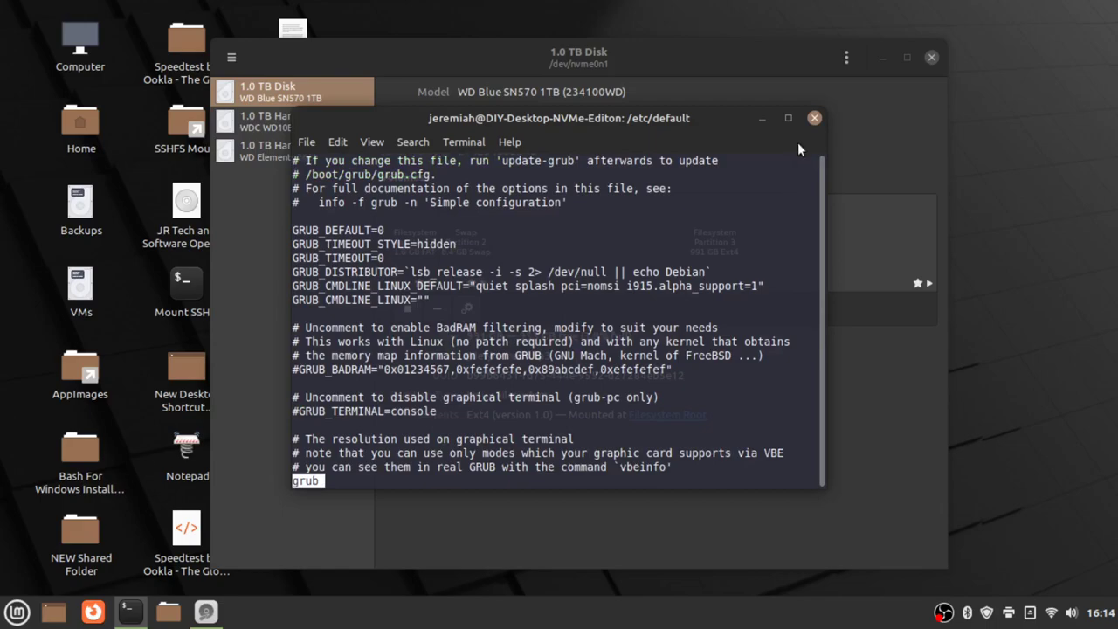
{"action": "left_click", "coordinate": [788, 118]}
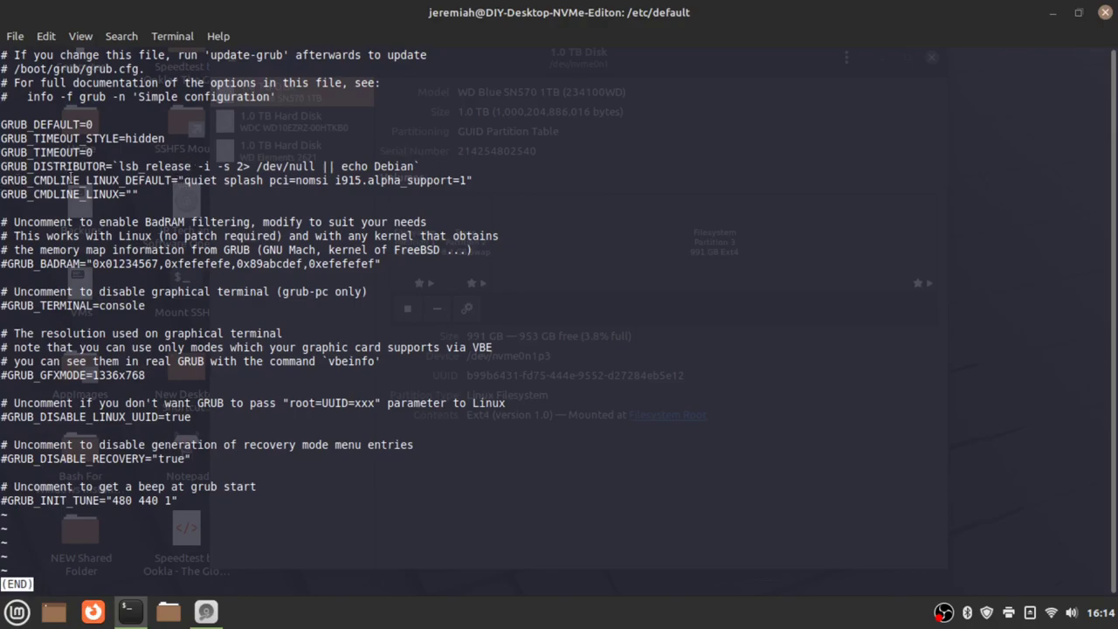
- Highlight the GRUB_CMDLINE_LINUX_DEFAULT setting and its pci=nomsi parameter in the grub file
{"action": "left_click_drag", "start_coordinate": [2, 180], "coordinate": [166, 180]}
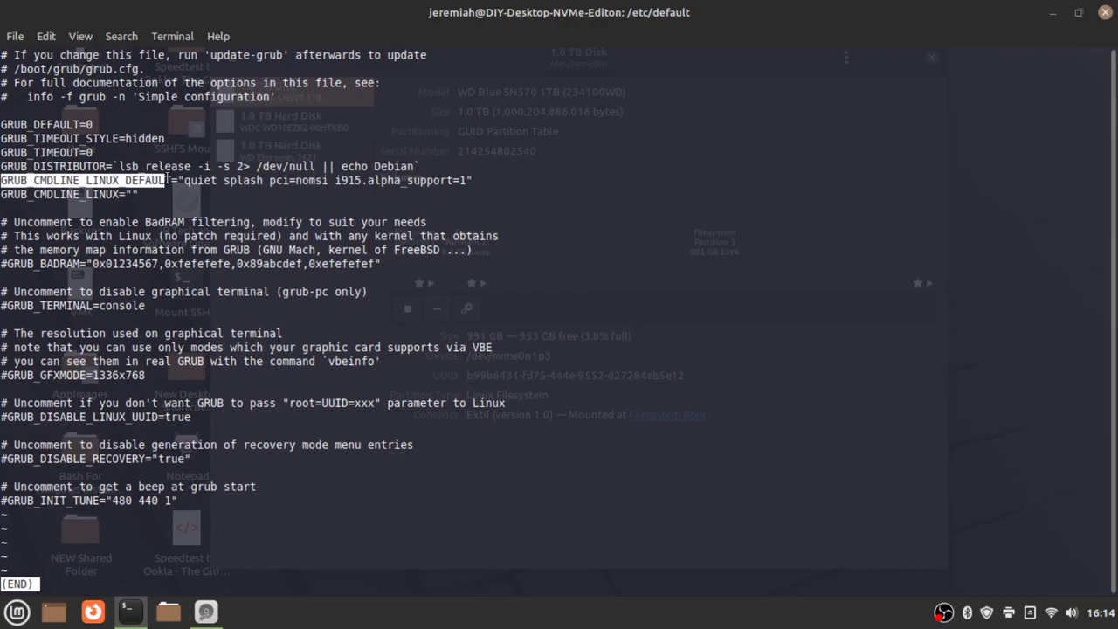
{"action": "left_click", "coordinate": [180, 180]}
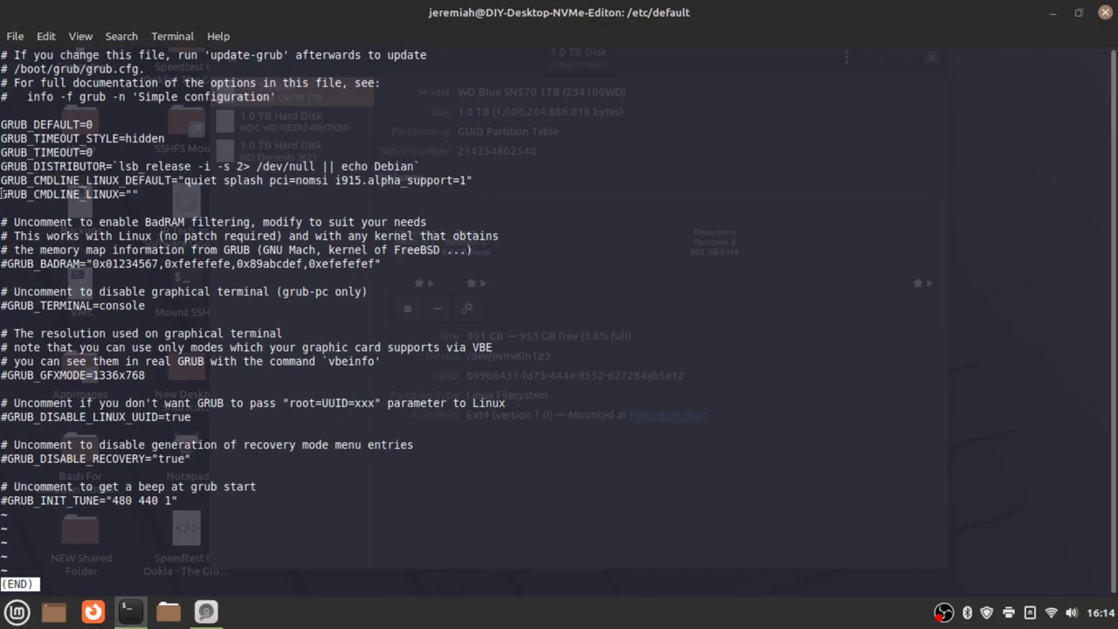
{"action": "left_click_drag", "start_coordinate": [1, 180], "coordinate": [179, 180]}
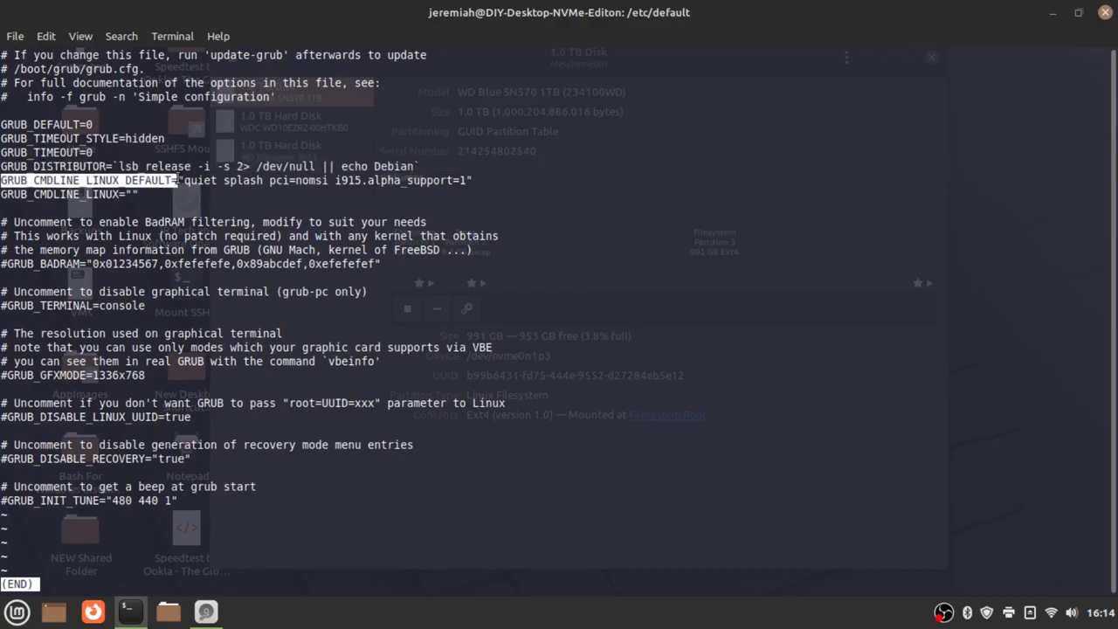
{"action": "left_click", "coordinate": [178, 180]}
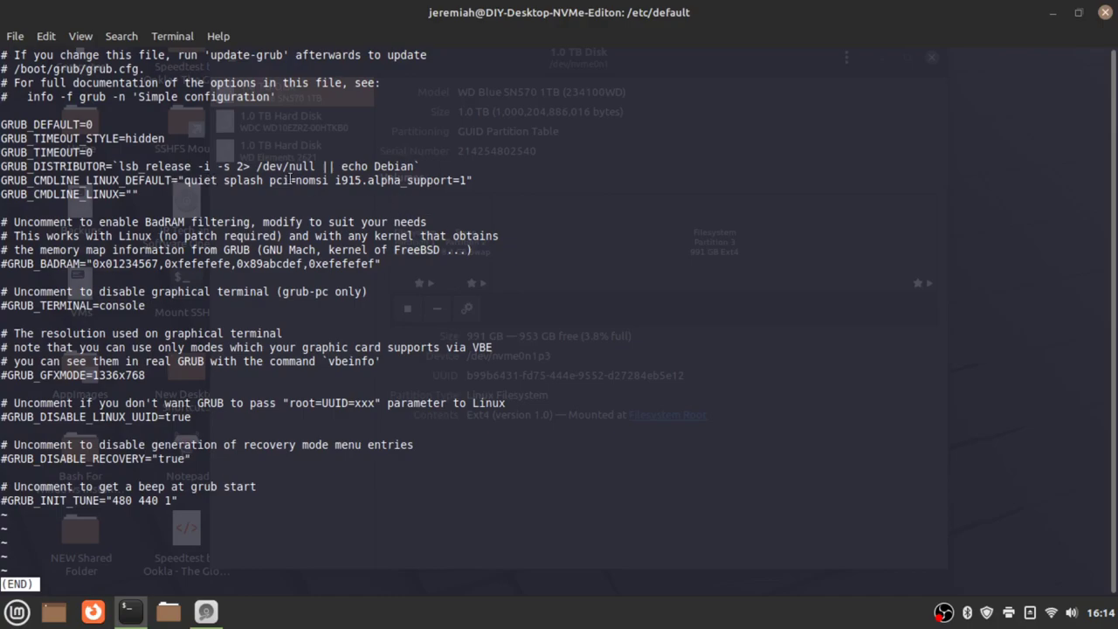
{"action": "left_click_drag", "start_coordinate": [270, 181], "coordinate": [329, 180]}
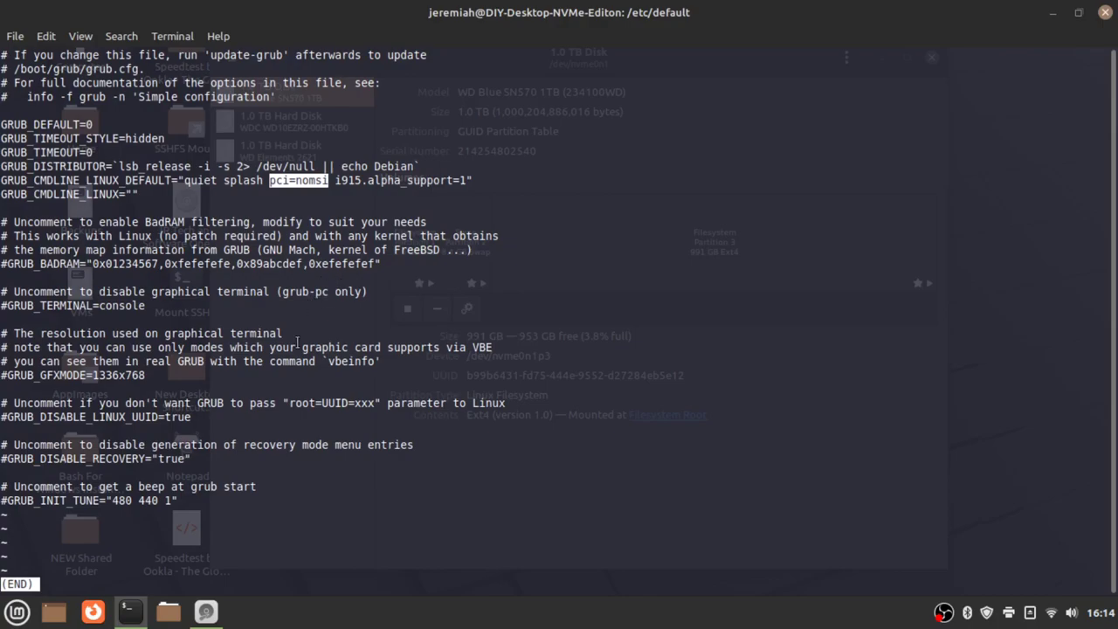
- Check the running recording in OBS, return to the grub file in the terminal, and clear the text selection
{"action": "key", "text": "super+d"}
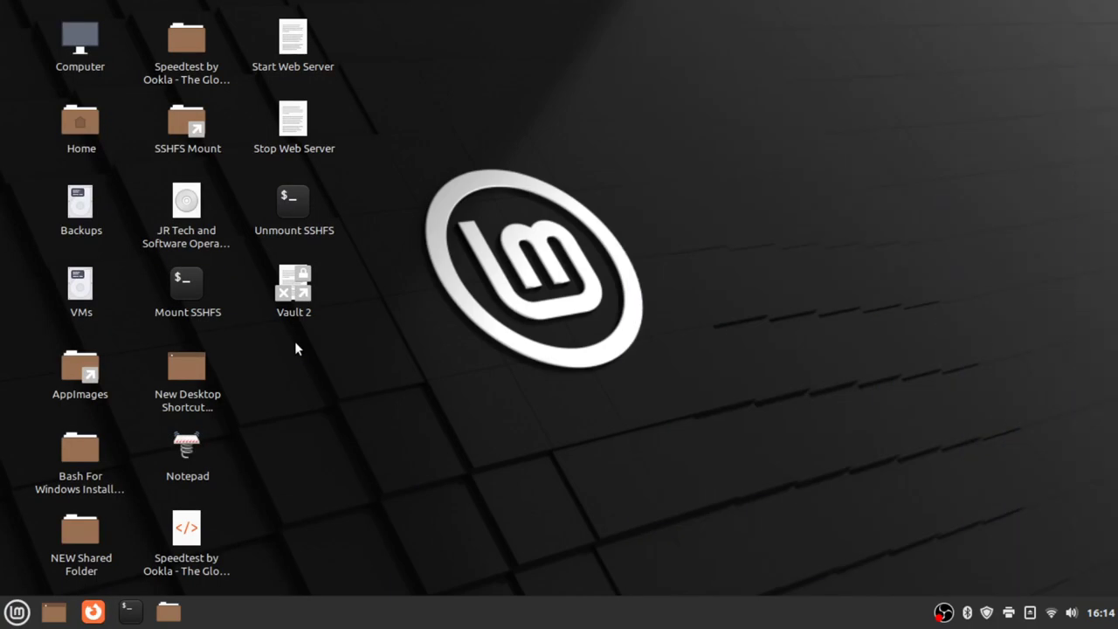
{"action": "key", "text": "alt+Tab"}
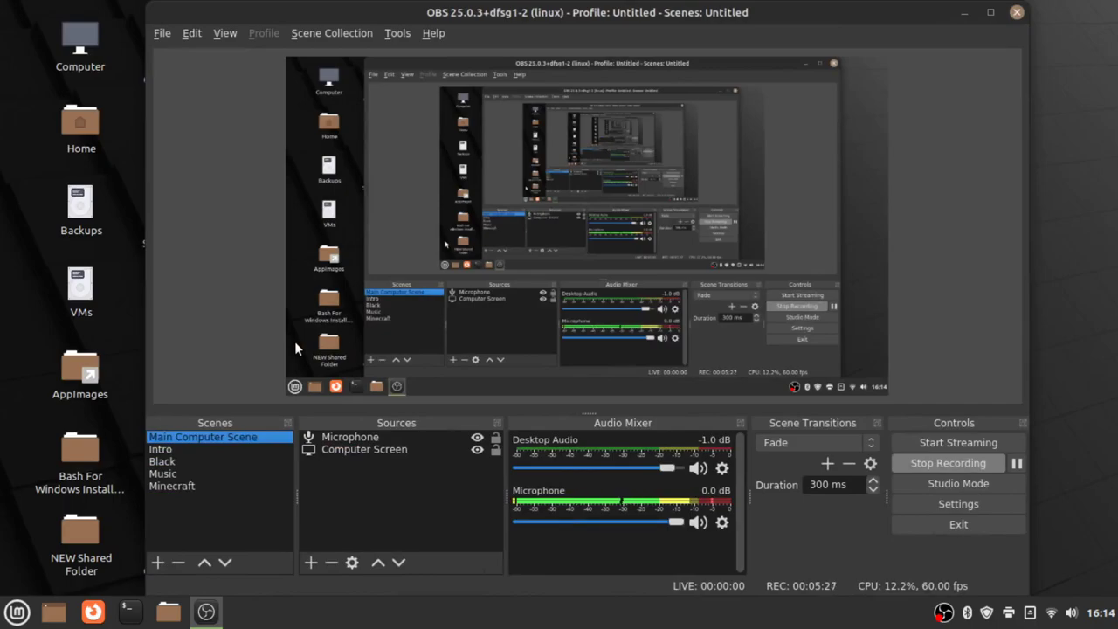
{"action": "key", "text": "super+d"}
{"action": "key", "text": "super+d"}
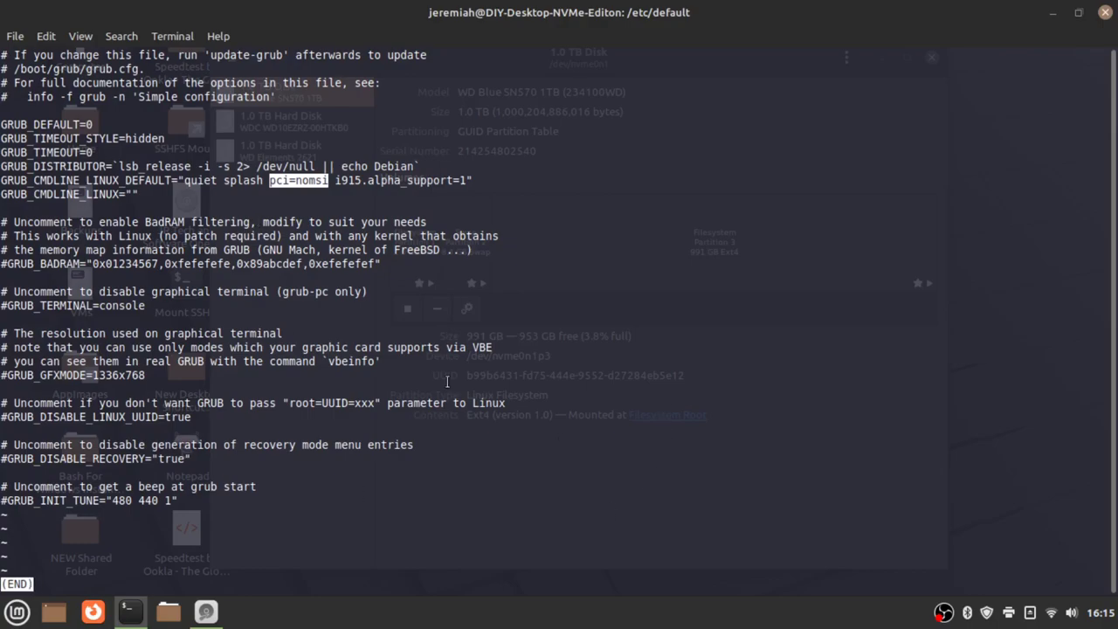
{"action": "left_click", "coordinate": [286, 292]}
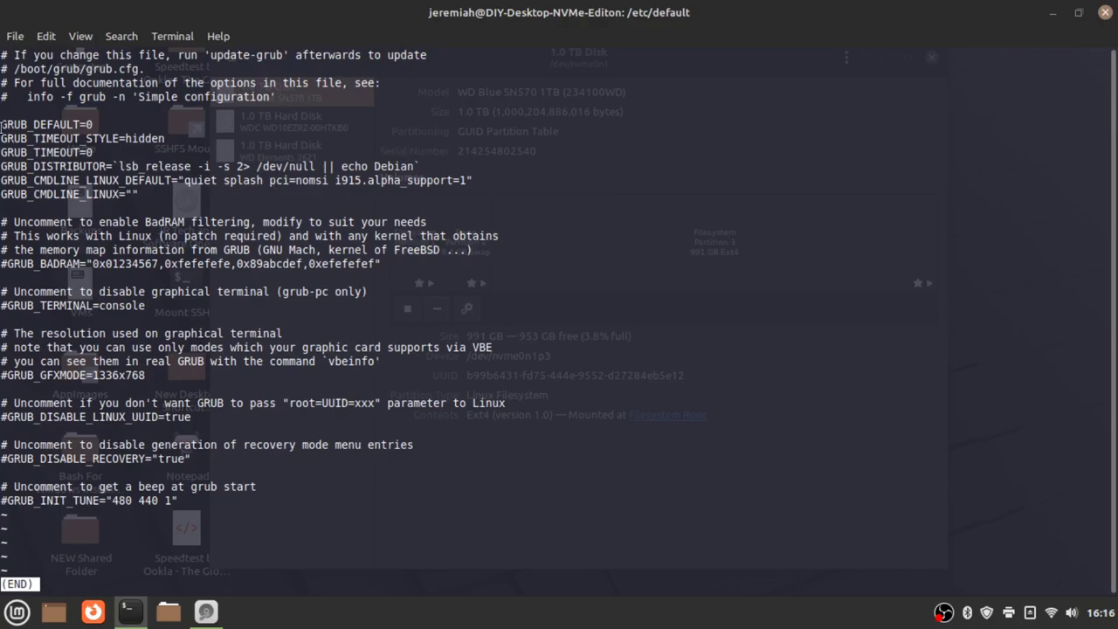
- Highlight the pci=nomsi parameter, the commented GRUB_GFXMODE=1336x768 line, and the start of the i915 parameter in the grub file
{"action": "left_click_drag", "start_coordinate": [271, 184], "coordinate": [328, 185]}
{"action": "left_click", "coordinate": [345, 185]}
{"action": "left_click_drag", "start_coordinate": [9, 376], "coordinate": [75, 375]}
{"action": "left_click", "coordinate": [20, 375]}
{"action": "mouse_move", "coordinate": [3, 376]}
{"action": "left_mouse_down"}
{"action": "mouse_move", "coordinate": [21, 376]}
{"action": "mouse_move", "coordinate": [7, 375]}
{"action": "left_mouse_up"}
{"action": "left_click_drag", "start_coordinate": [93, 376], "coordinate": [145, 375]}
{"action": "left_click", "coordinate": [92, 371]}
{"action": "left_click_drag", "start_coordinate": [334, 180], "coordinate": [360, 182]}
- Open a second terminal session, change to the home directory, and list the PCI devices with lspci
{"action": "key", "text": "ctrl+shift+t"}
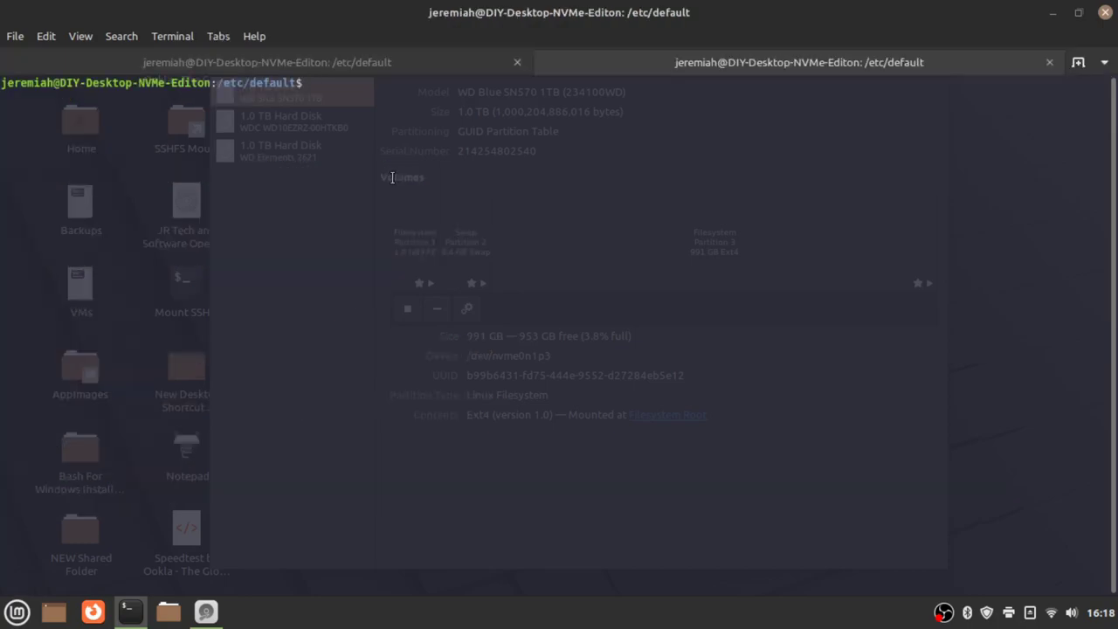
{"action": "type", "text": "cd"}
{"action": "key", "text": "Return"}
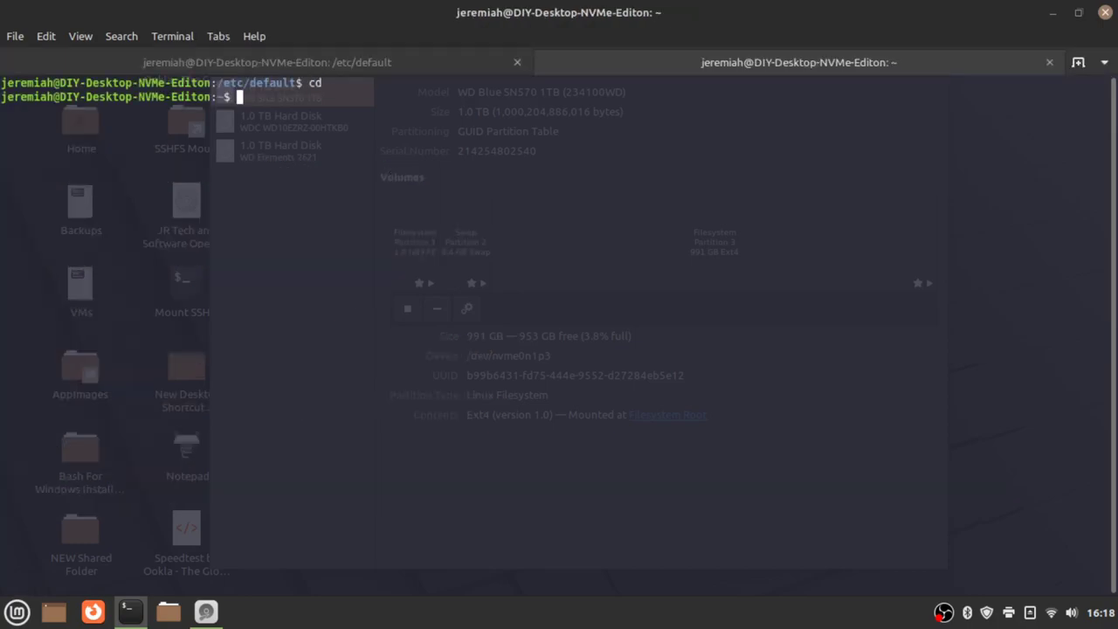
{"action": "type", "text": "lspci"}
{"action": "key", "text": "Return"}
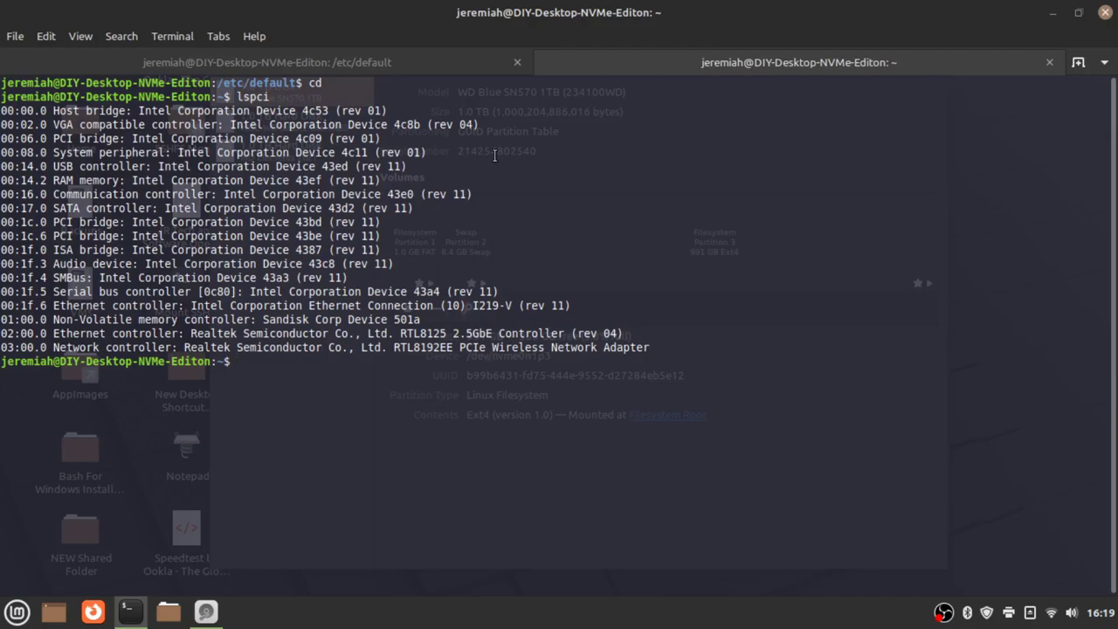
{"action": "key", "text": "alt"}
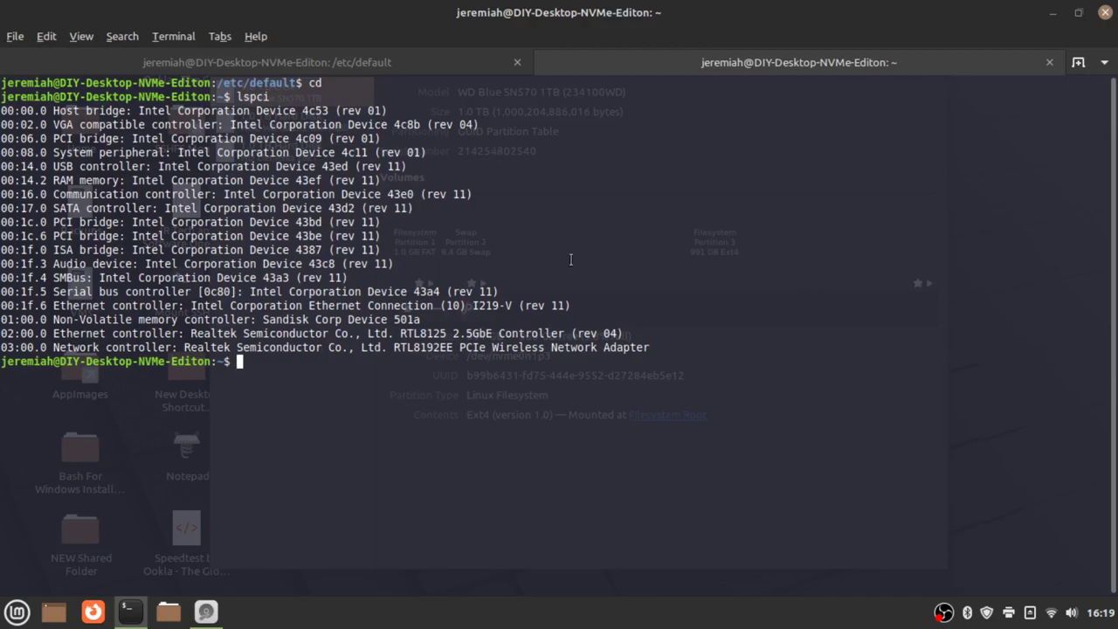
- Return to the grub file, highlight i915.alpha_support=1 and then pci=nomsi, and clear the selection
{"action": "left_click", "coordinate": [348, 65]}
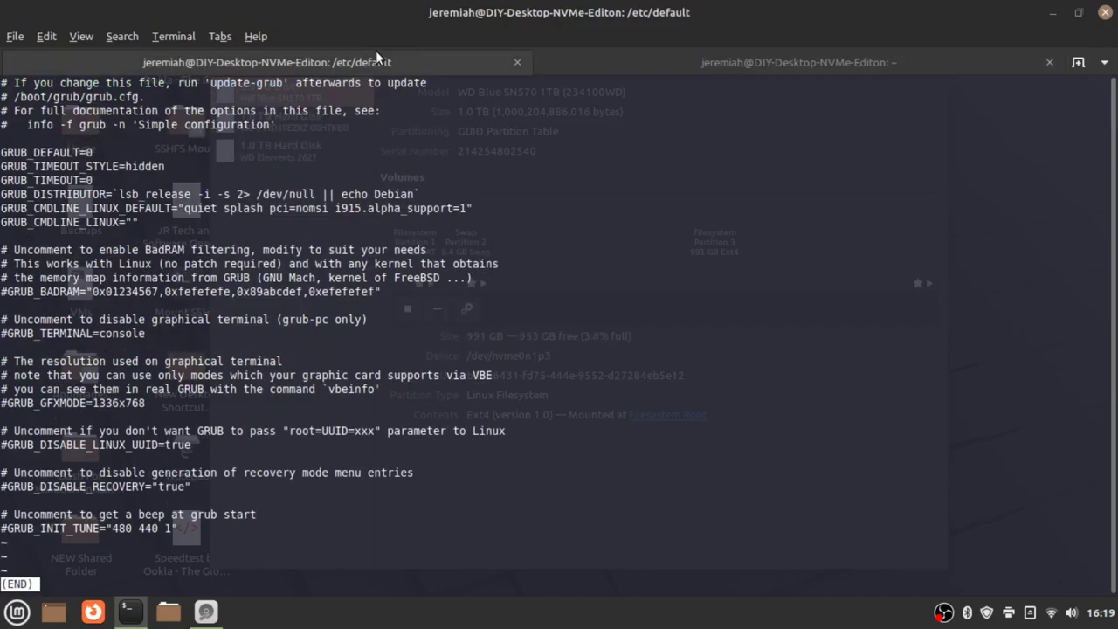
{"action": "triple_click", "coordinate": [343, 208]}
{"action": "left_click", "coordinate": [333, 204]}
{"action": "left_click_drag", "start_coordinate": [333, 206], "coordinate": [503, 209]}
{"action": "left_click", "coordinate": [445, 211]}
{"action": "double_click", "coordinate": [288, 208]}
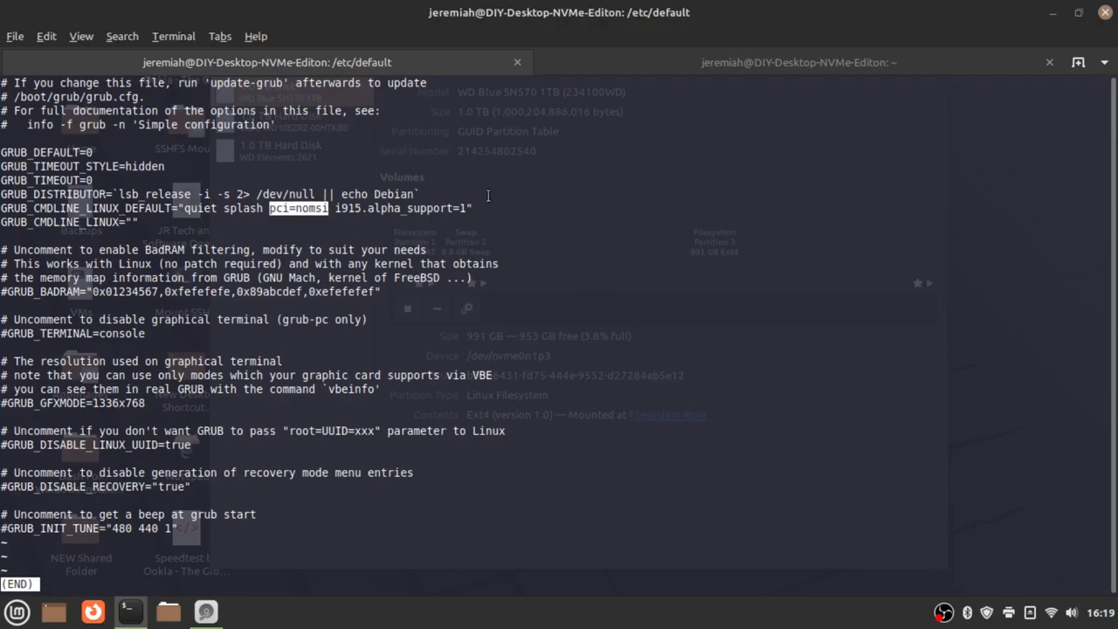
{"action": "left_click", "coordinate": [545, 303]}
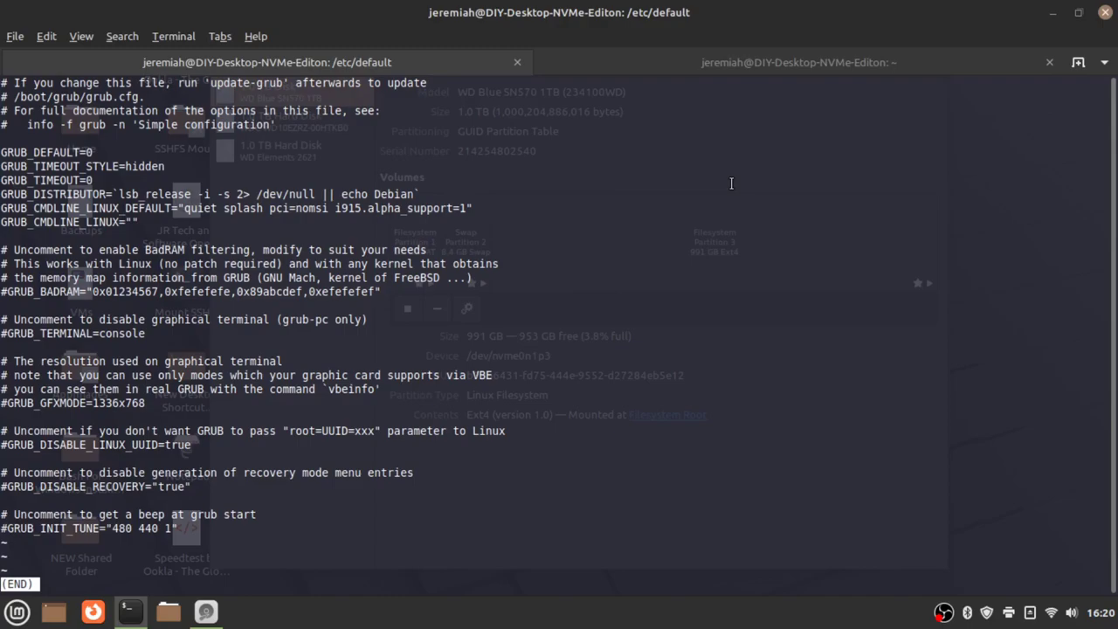
- In the home directory terminal session, show the uptime help with uptime -h and run uptime -p
{"action": "left_click", "coordinate": [748, 64]}
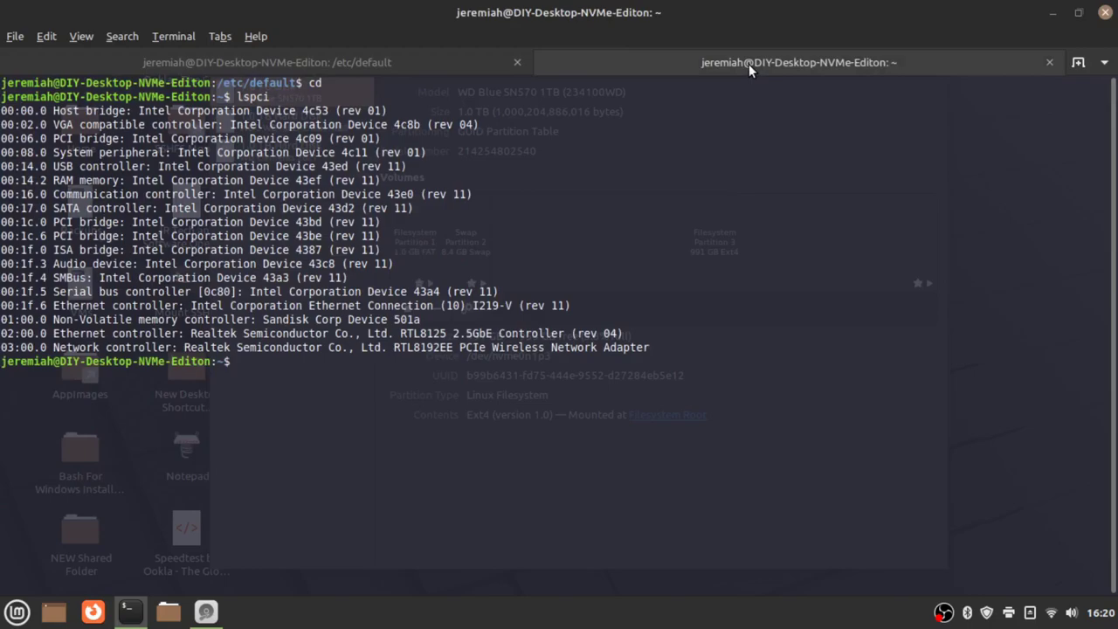
{"action": "type", "text": "uptime -h"}
{"action": "key", "text": "Return"}
{"action": "key", "text": "Up"}
{"action": "key", "text": "BackSpace"}
{"action": "key", "text": "BackSpace"}
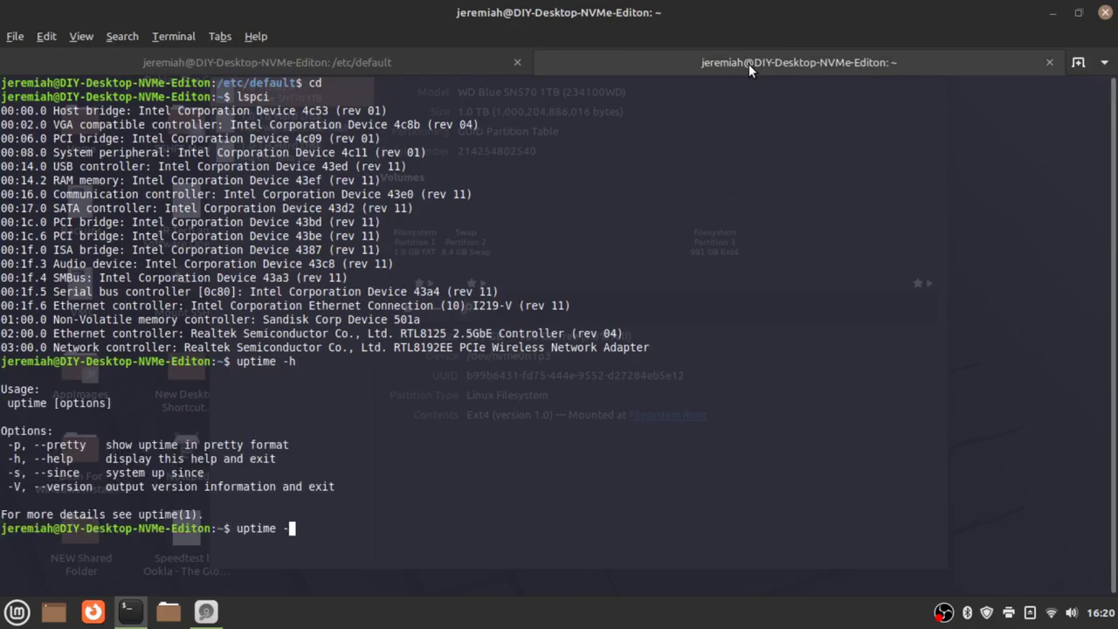
{"action": "type", "text": "-p"}
{"action": "key", "text": "Return"}
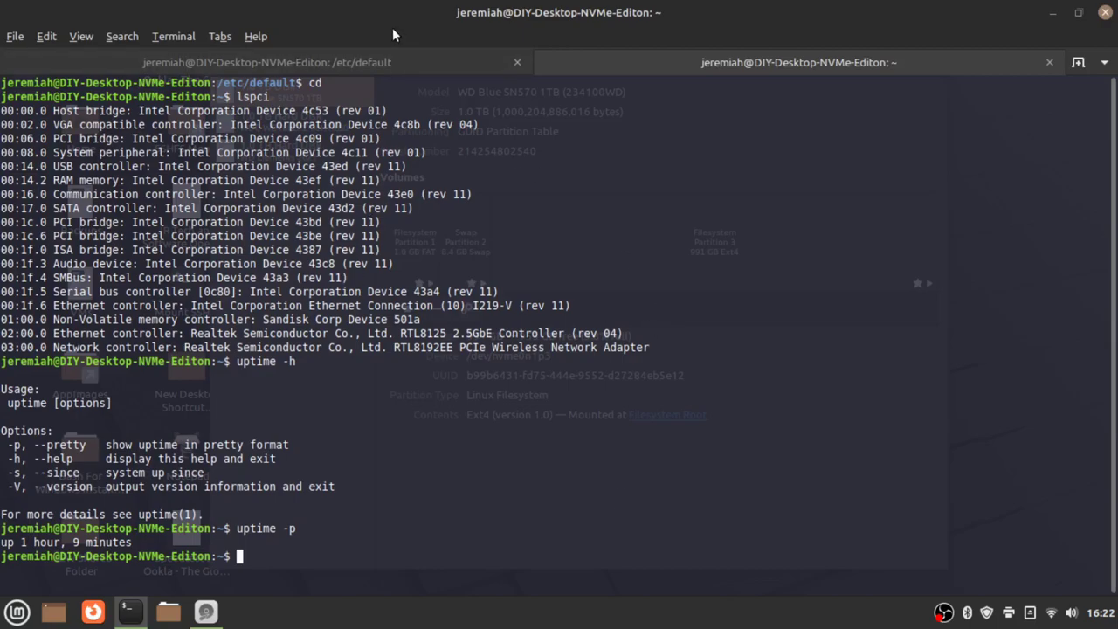
- Go back to the grub file, highlight pci=nomsi once more, clear the selection, and quit less
{"action": "left_click", "coordinate": [392, 64]}
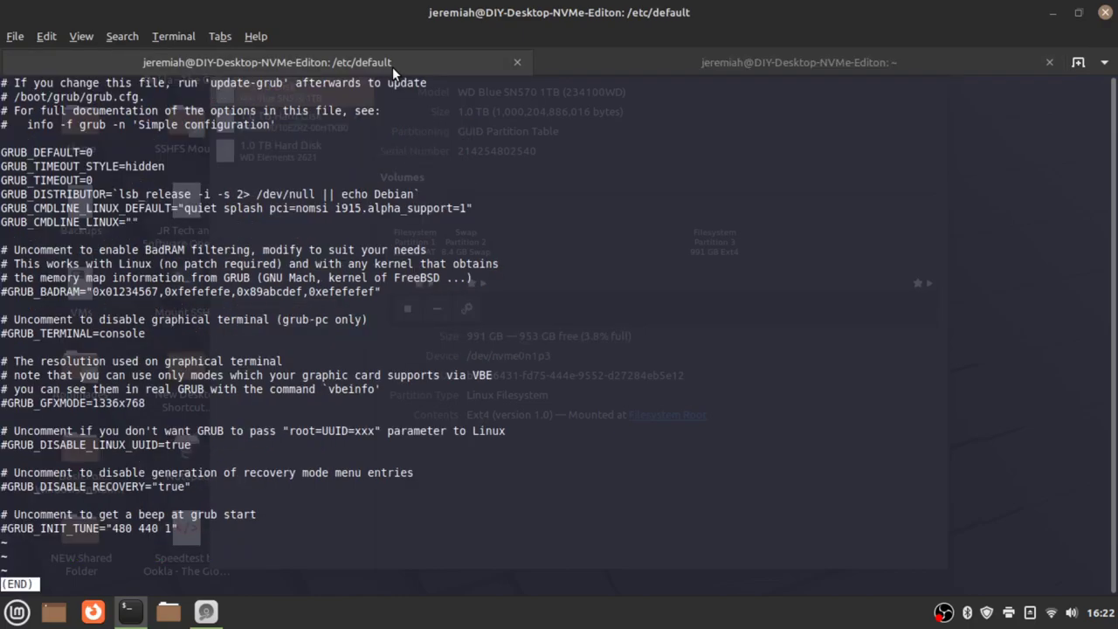
{"action": "double_click", "coordinate": [297, 208]}
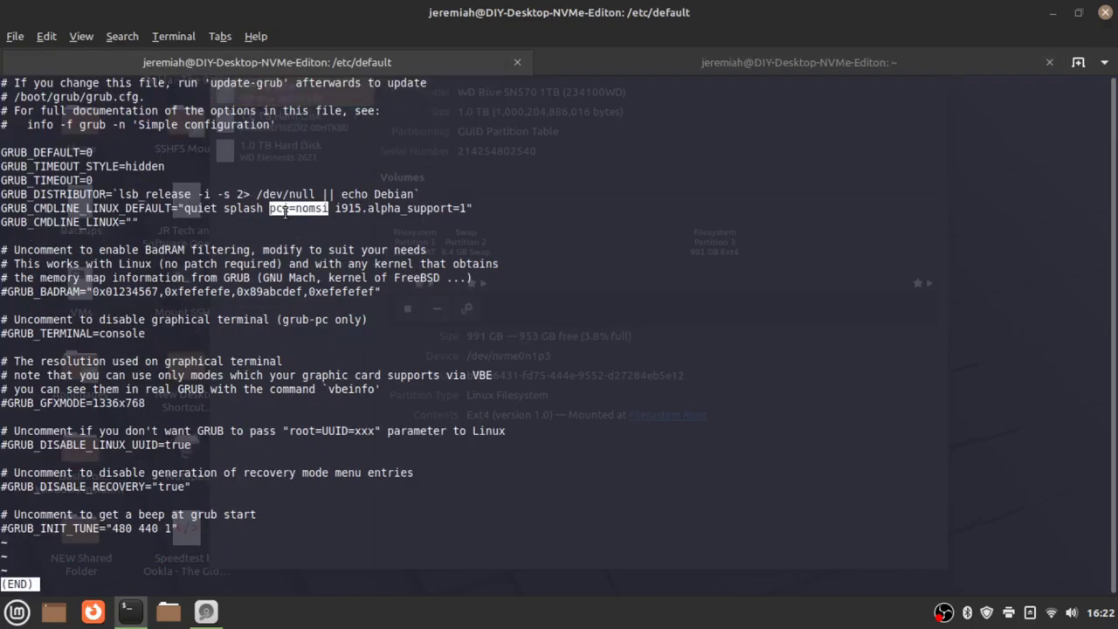
{"action": "left_click", "coordinate": [335, 357]}
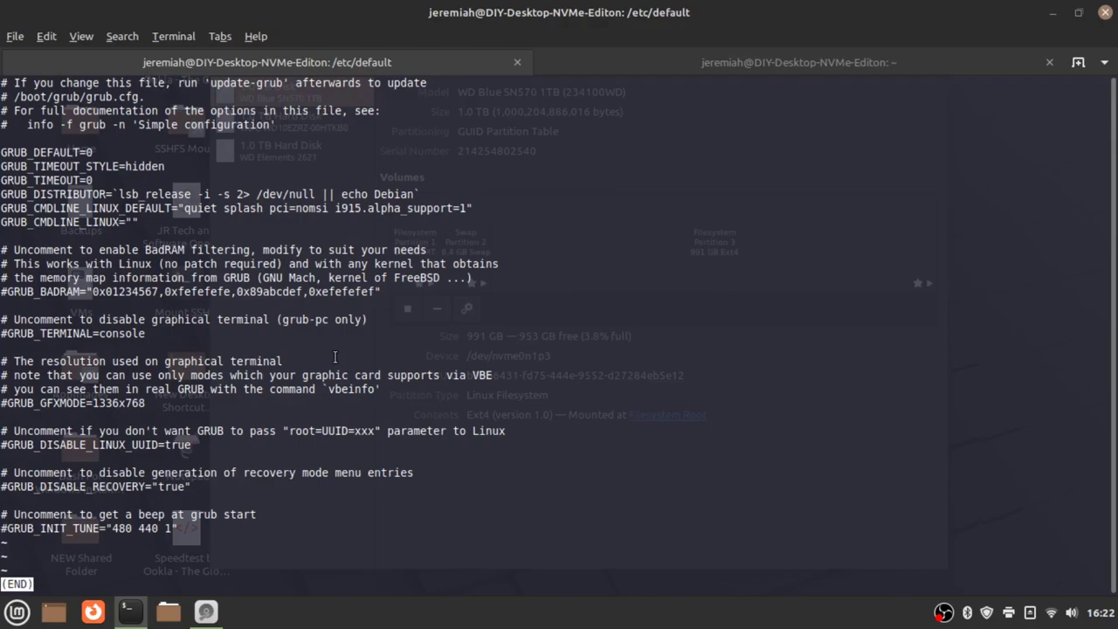
{"action": "key", "text": "q"}
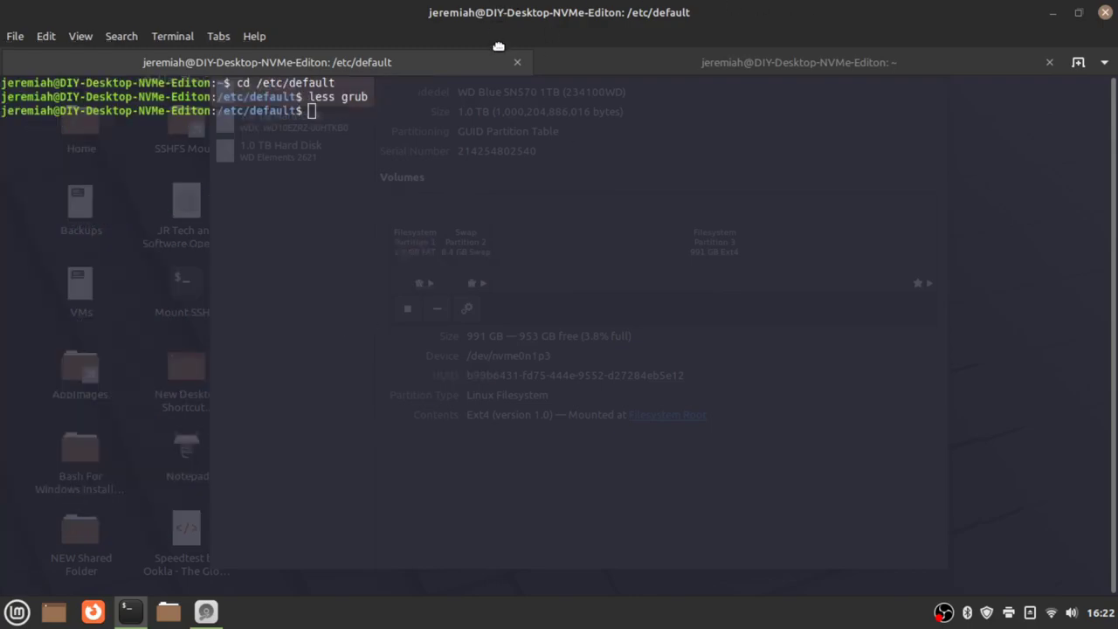
- Restore the terminal from its maximized size and end the home directory session with exit
{"action": "left_click_drag", "start_coordinate": [505, 11], "coordinate": [526, 68]}
{"action": "left_click", "coordinate": [646, 115]}
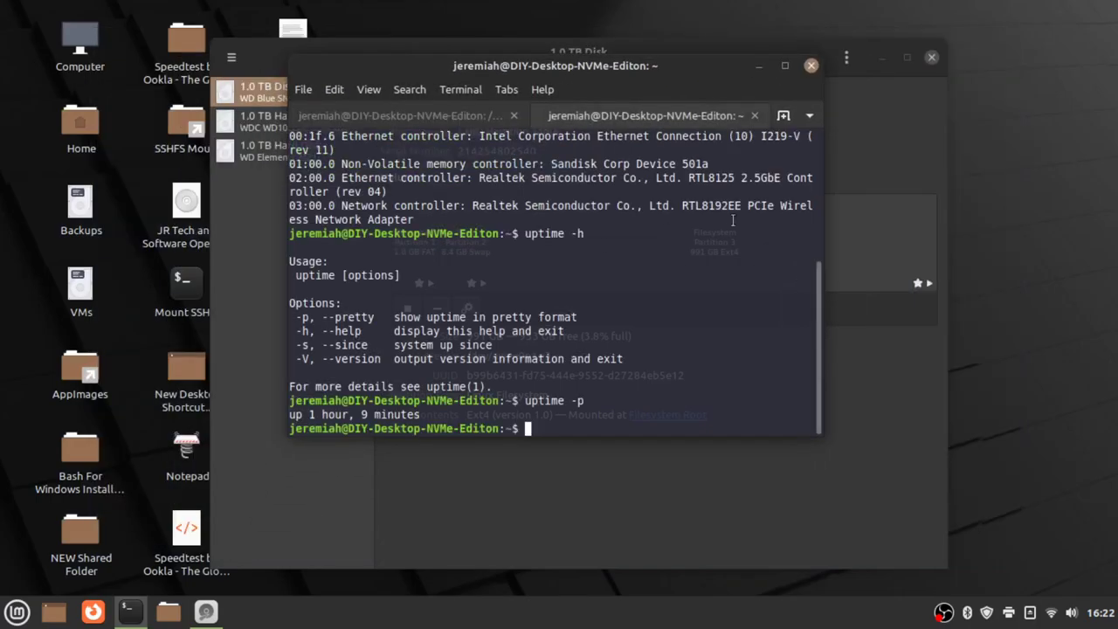
{"action": "type", "text": "exit"}
{"action": "key", "text": "Return"}
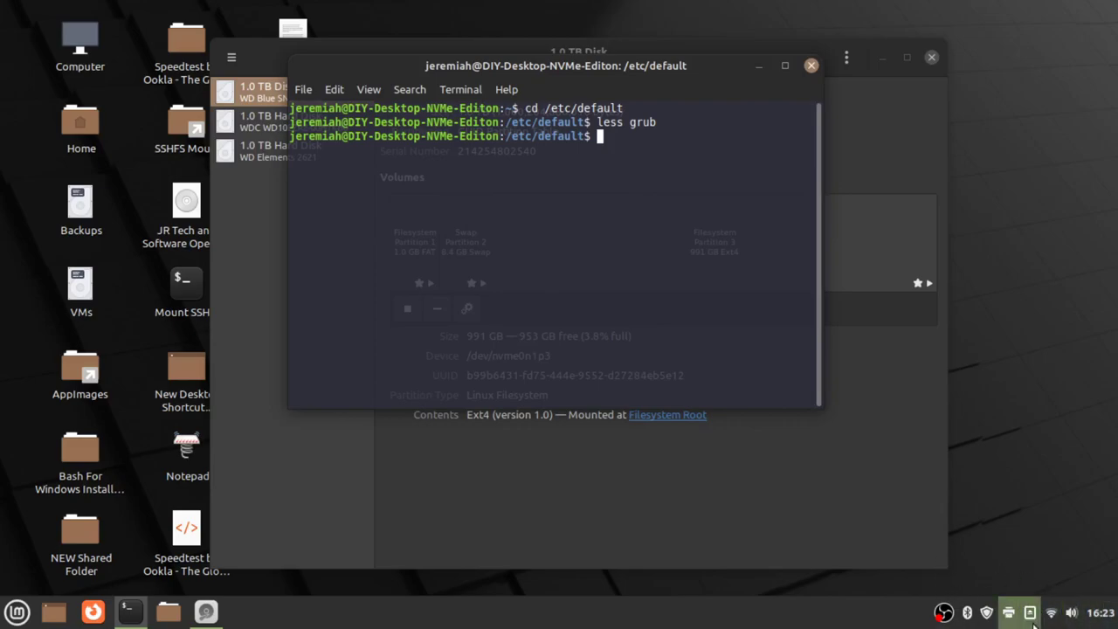
- Open the Update Manager and bring up its Linux Kernels list, continuing past the caution message
{"action": "left_click", "coordinate": [987, 613]}
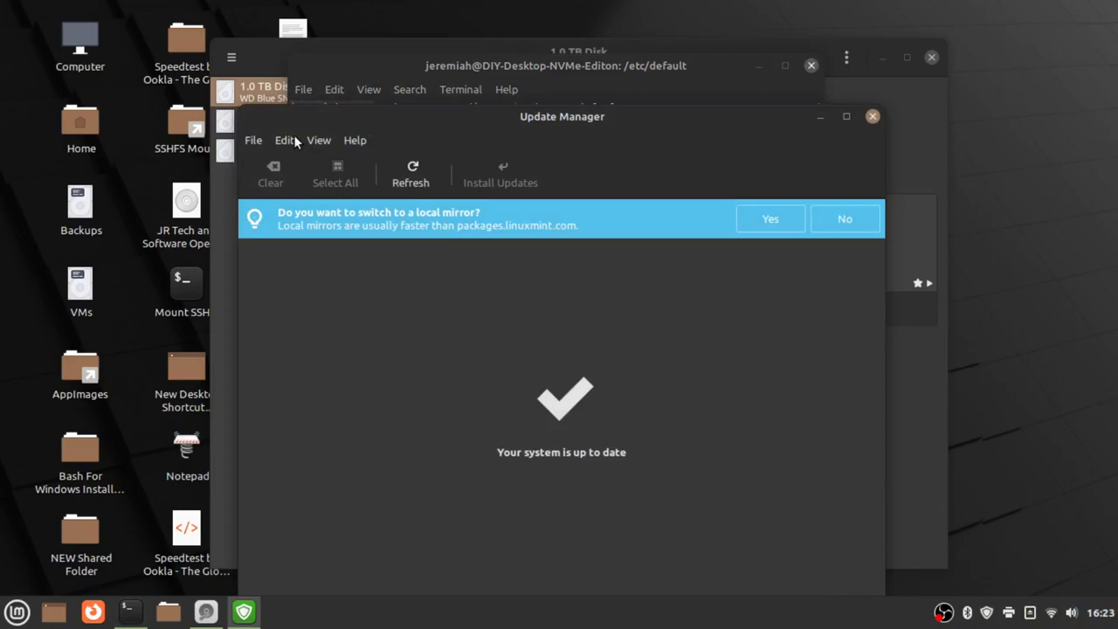
{"action": "left_click", "coordinate": [316, 141]}
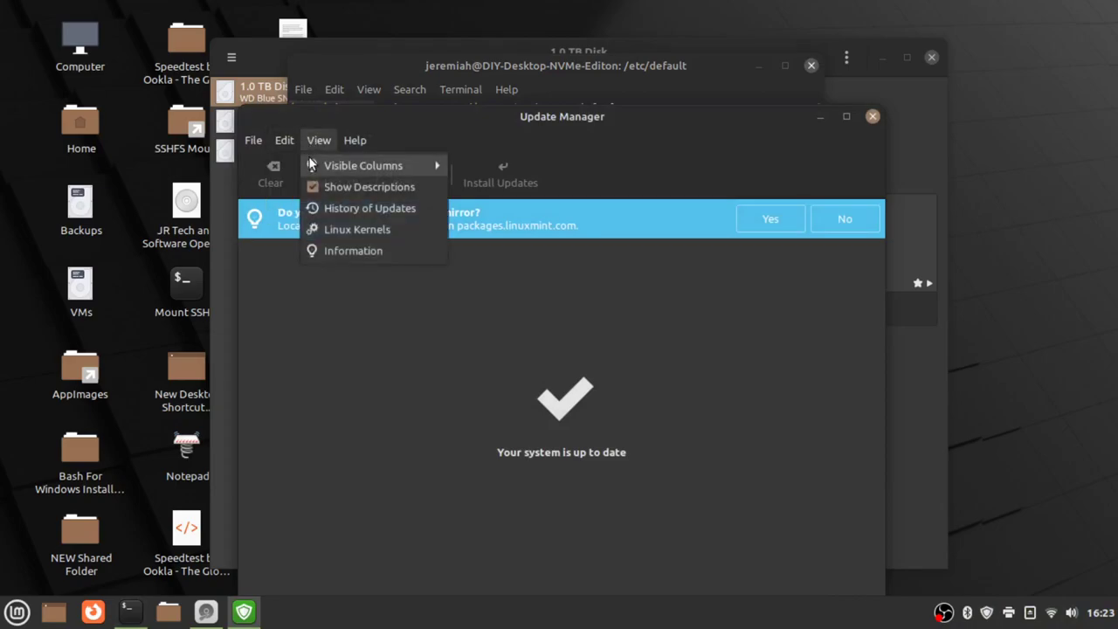
{"action": "left_click", "coordinate": [359, 229]}
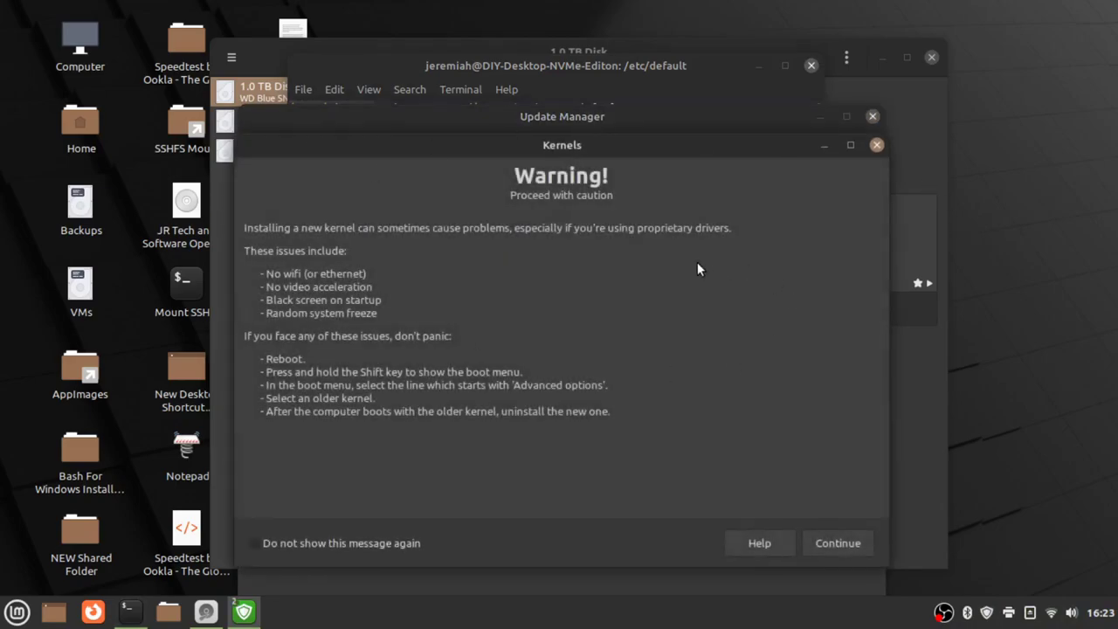
{"action": "left_click", "coordinate": [825, 543]}
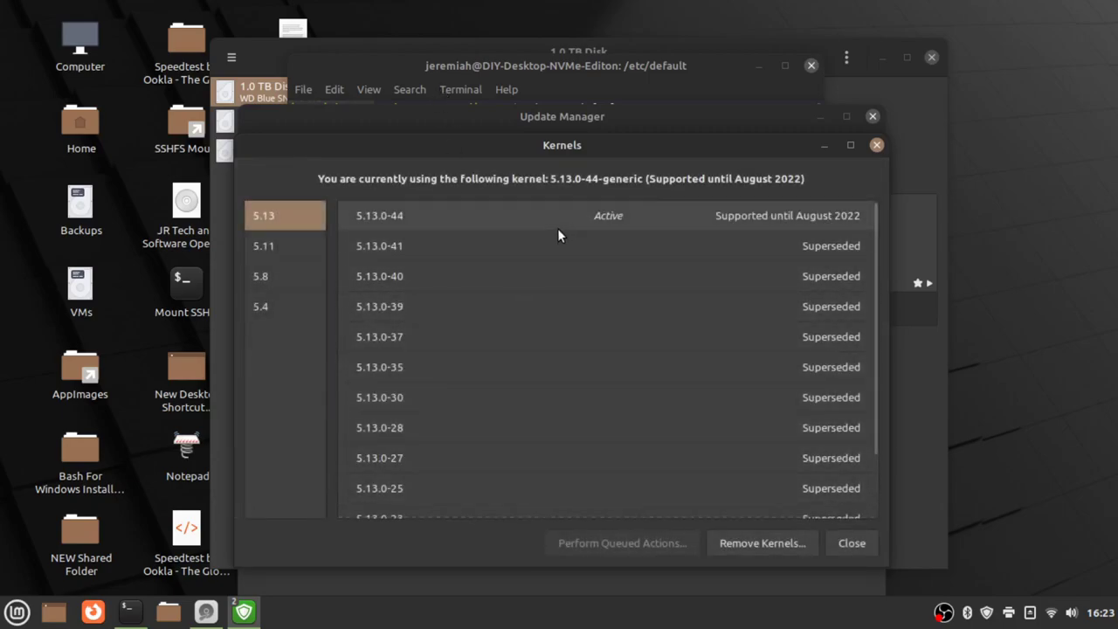
- Move the Kernels window slightly up and examine the kernel versions in the 5.13 and 5.4 series
{"action": "mouse_move", "coordinate": [559, 146]}
{"action": "left_mouse_down"}
{"action": "mouse_move", "coordinate": [537, 229]}
{"action": "mouse_move", "coordinate": [563, 124]}
{"action": "left_mouse_up"}
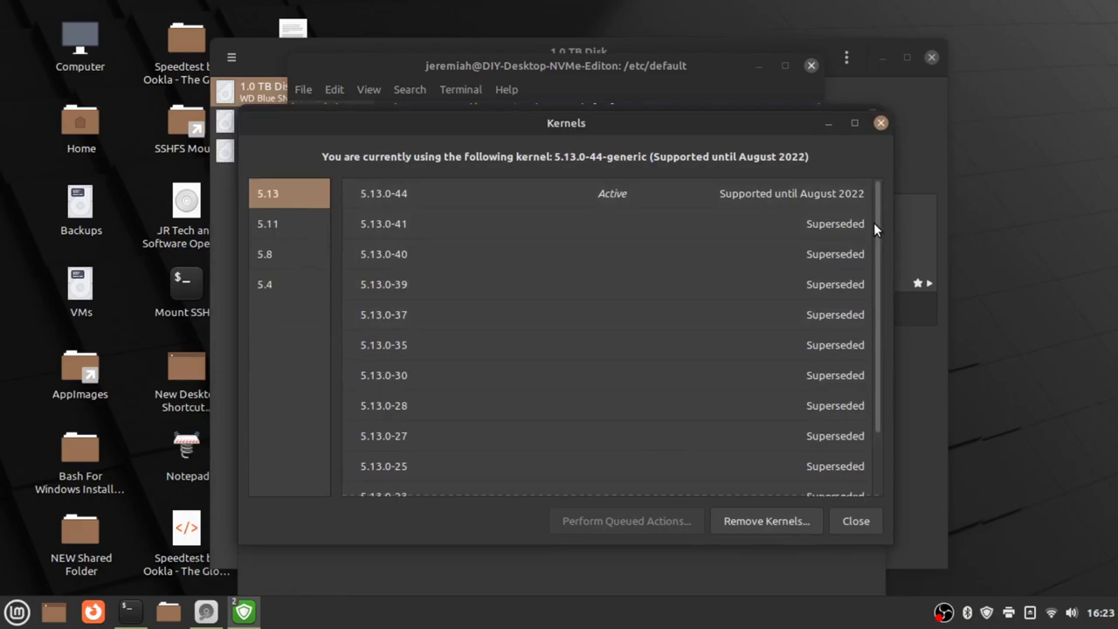
{"action": "scroll", "coordinate": [704, 333], "scroll_direction": "down", "scroll_amount": 1}
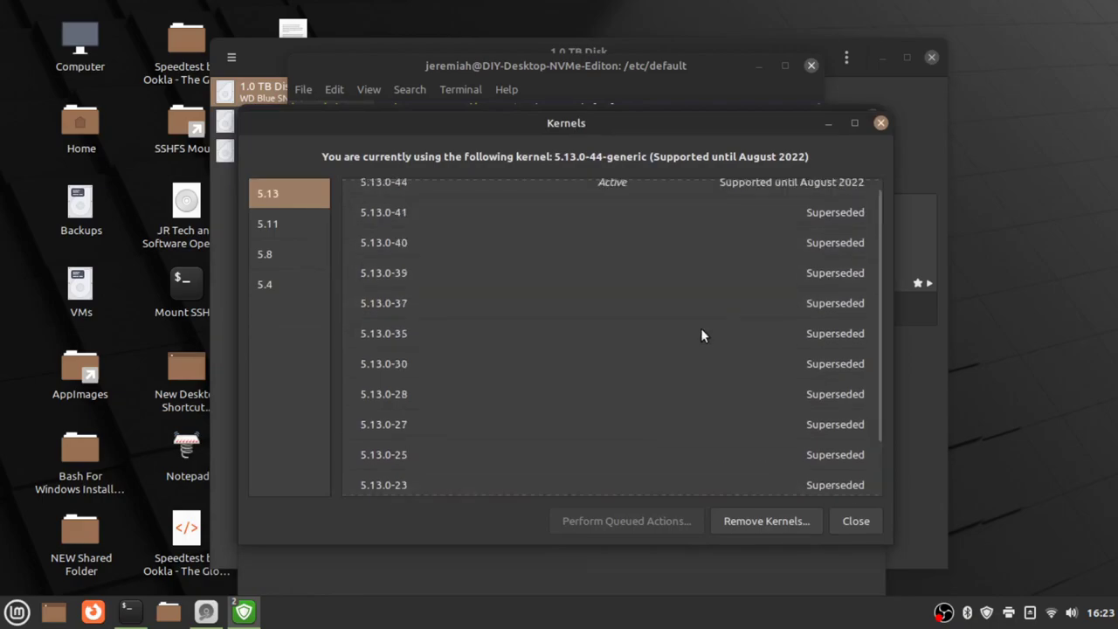
{"action": "scroll", "coordinate": [699, 330], "scroll_direction": "up", "scroll_amount": 1}
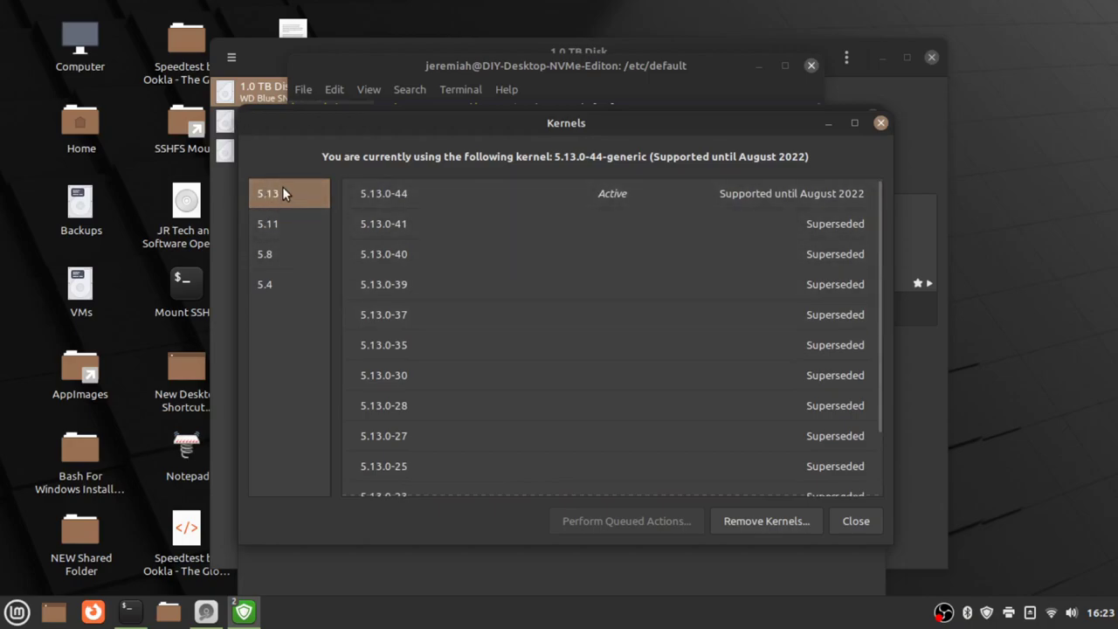
{"action": "left_click", "coordinate": [283, 281]}
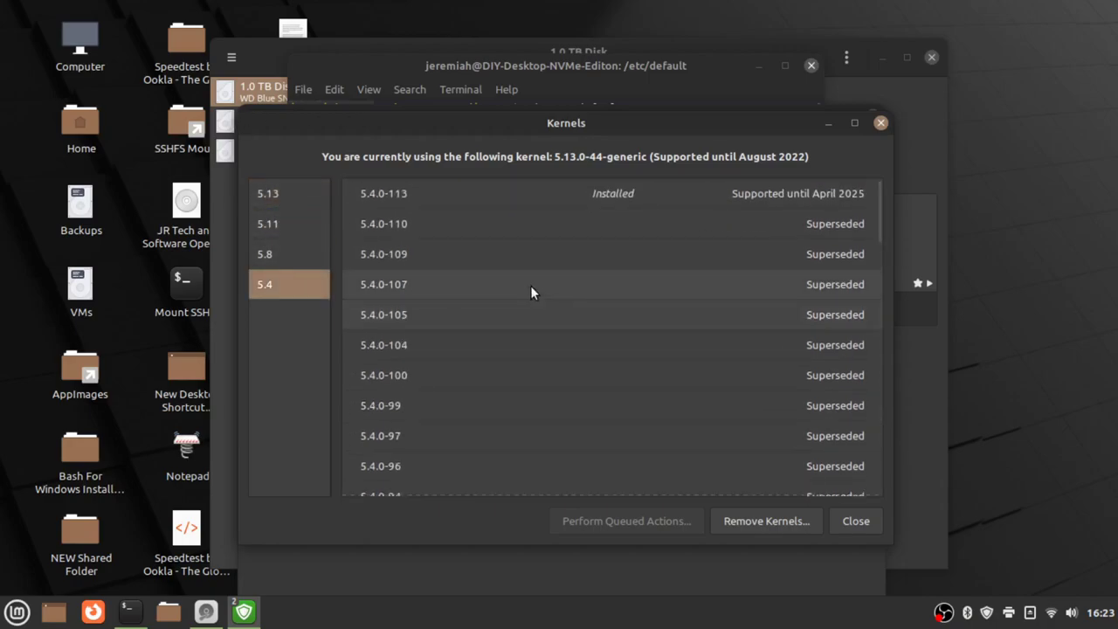
{"action": "left_click", "coordinate": [254, 193]}
{"action": "scroll", "coordinate": [658, 354], "scroll_direction": "down", "scroll_amount": 1}
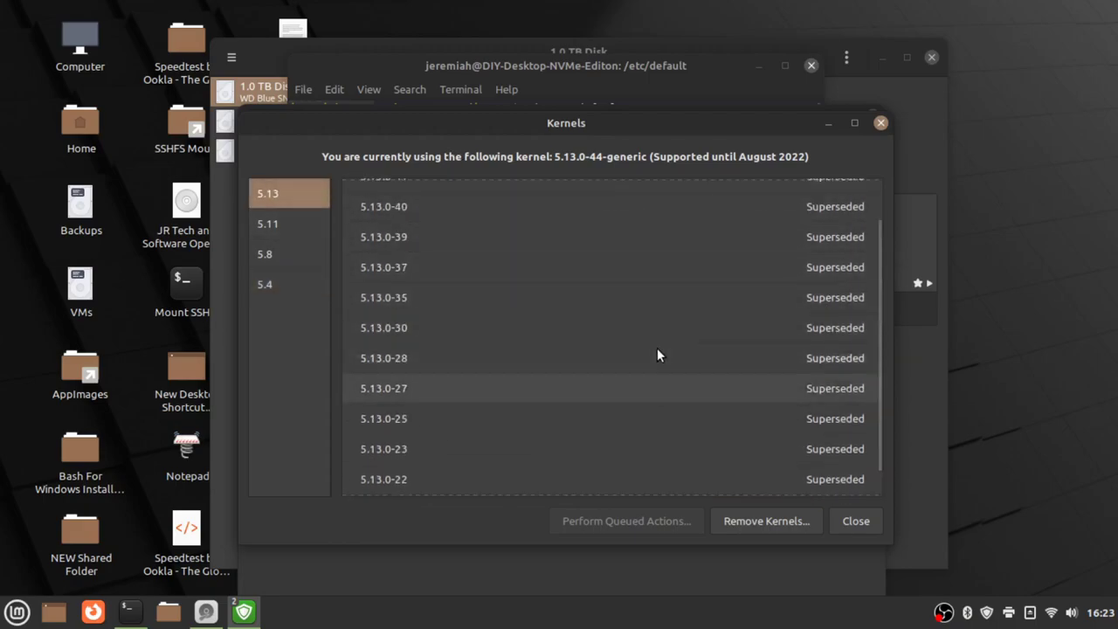
{"action": "scroll", "coordinate": [658, 355], "scroll_direction": "up", "scroll_amount": 1}
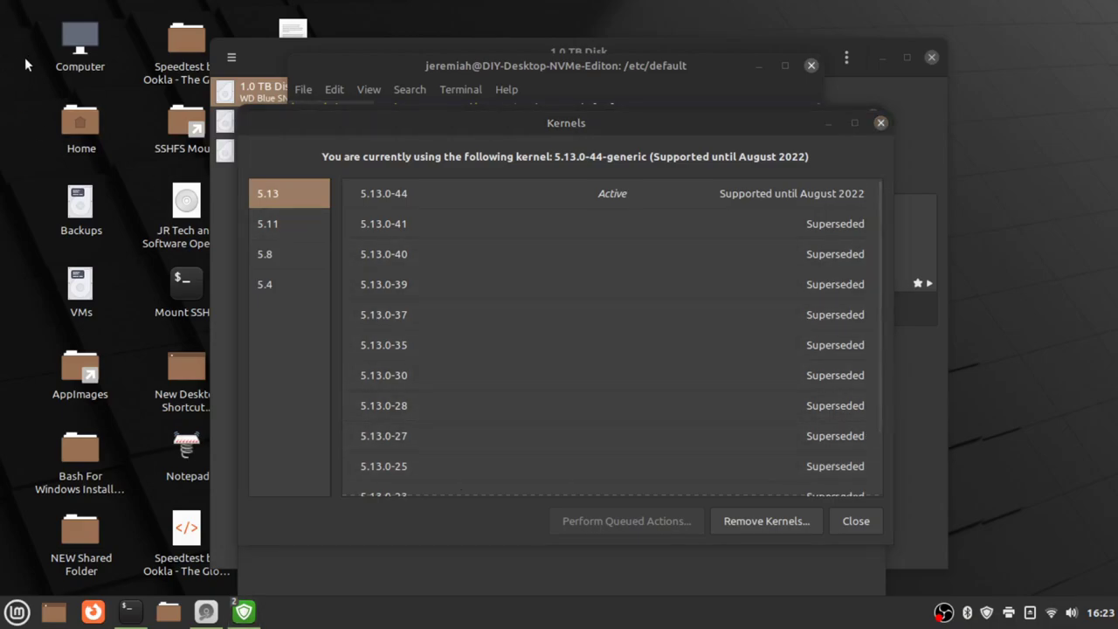
- Close the Kernels window, the Update Manager, the terminal, and the Disks window
{"action": "left_click_drag", "start_coordinate": [13, 23], "coordinate": [39, 152]}
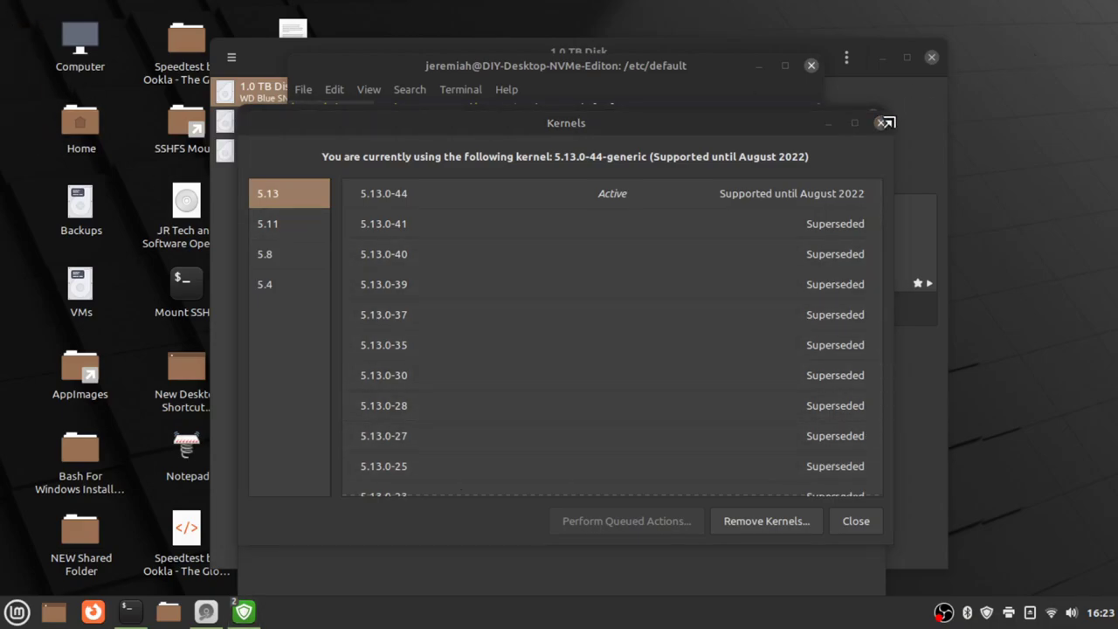
{"action": "left_click", "coordinate": [881, 122]}
{"action": "left_click", "coordinate": [872, 116]}
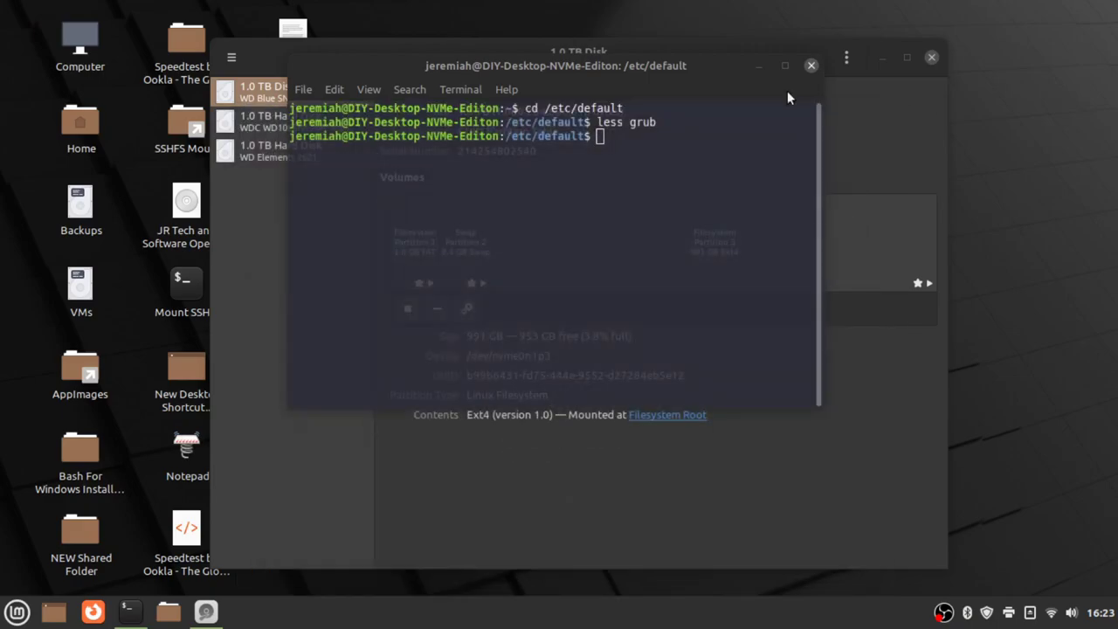
{"action": "left_click", "coordinate": [809, 65]}
{"action": "left_click", "coordinate": [931, 59]}
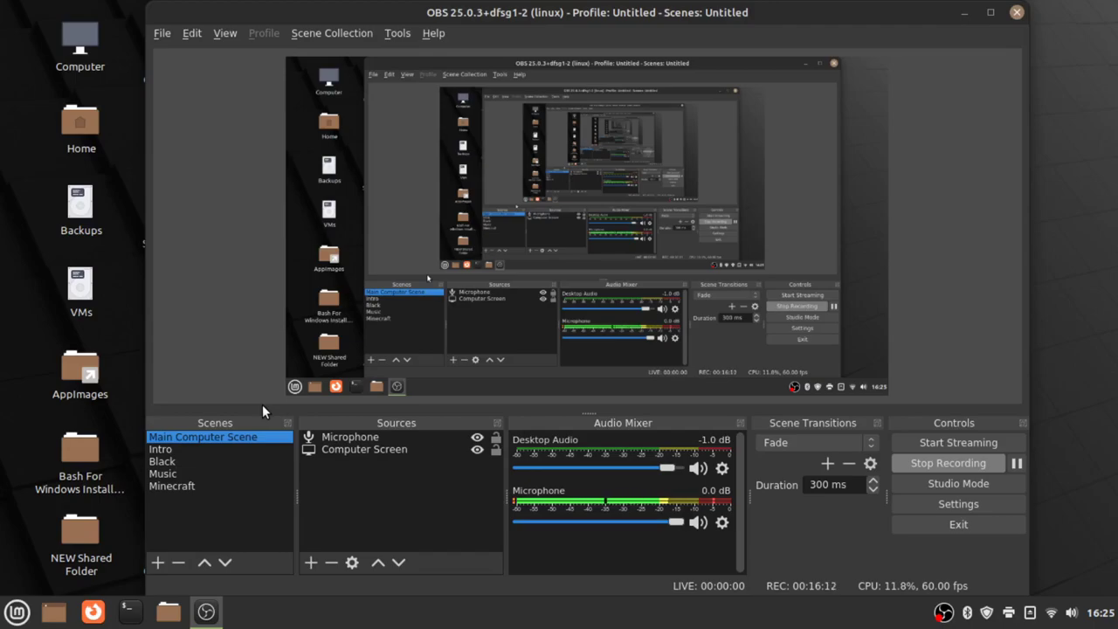
- Reopen the Disks utility by searching for "disk", view the WDC WD10EZRZ hard disk's details, and close the utility
{"action": "key", "text": "super"}
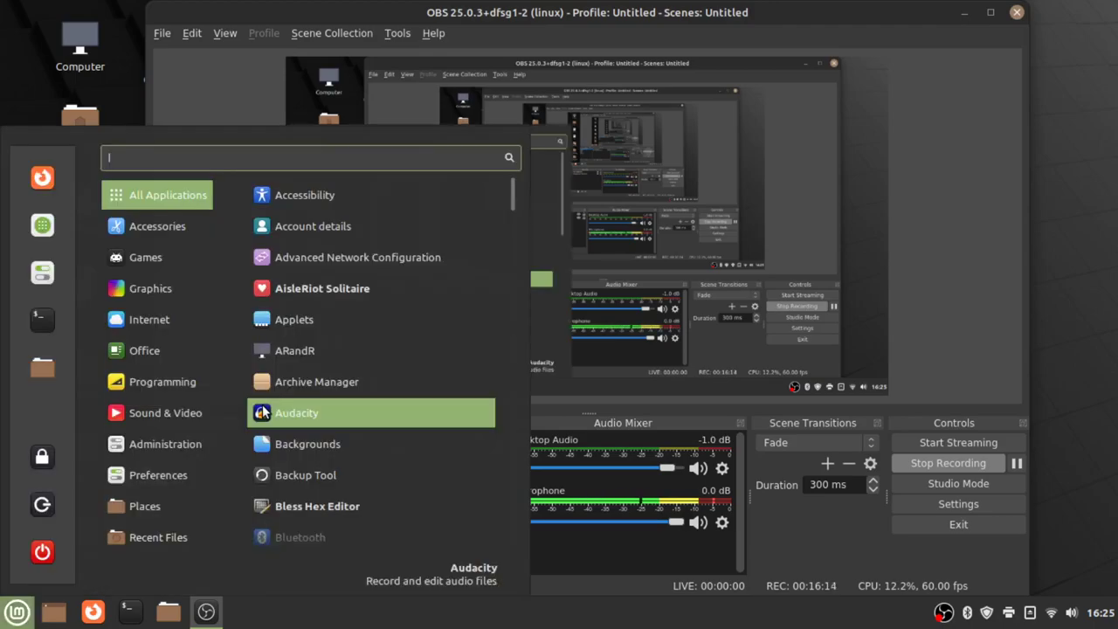
{"action": "type", "text": "disk"}
{"action": "key", "text": "Down"}
{"action": "key", "text": "Return"}
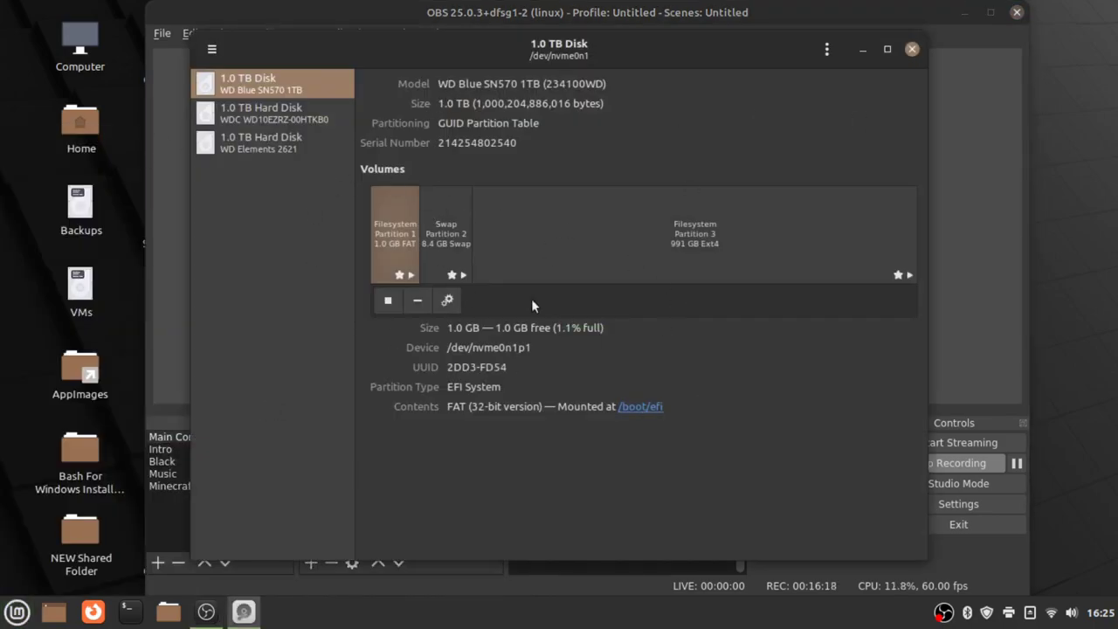
{"action": "left_click", "coordinate": [323, 113]}
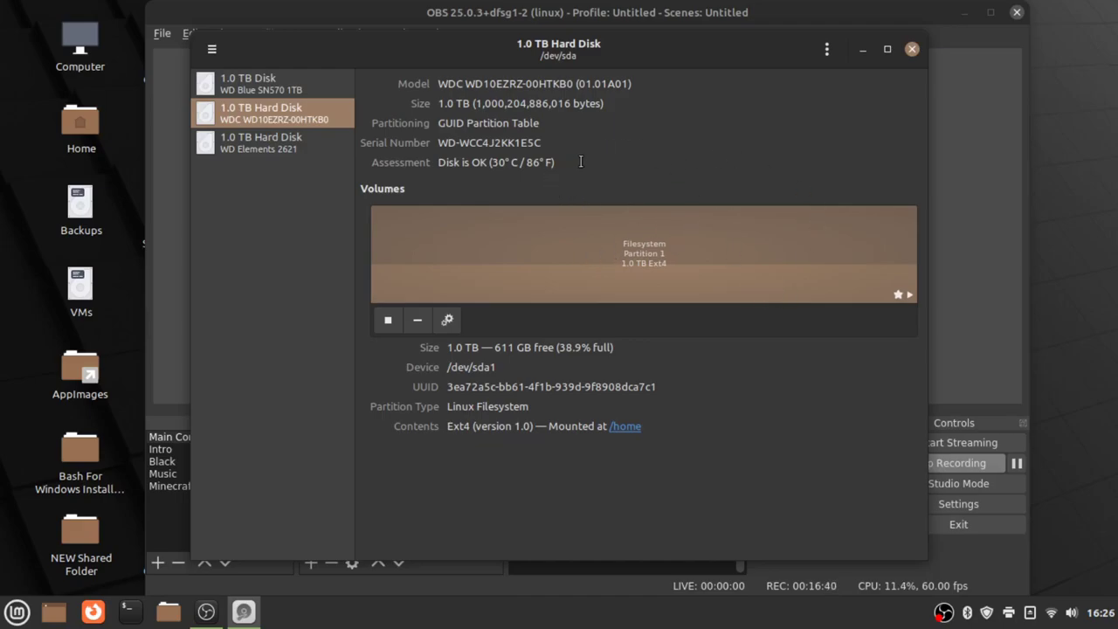
{"action": "left_click", "coordinate": [910, 49]}
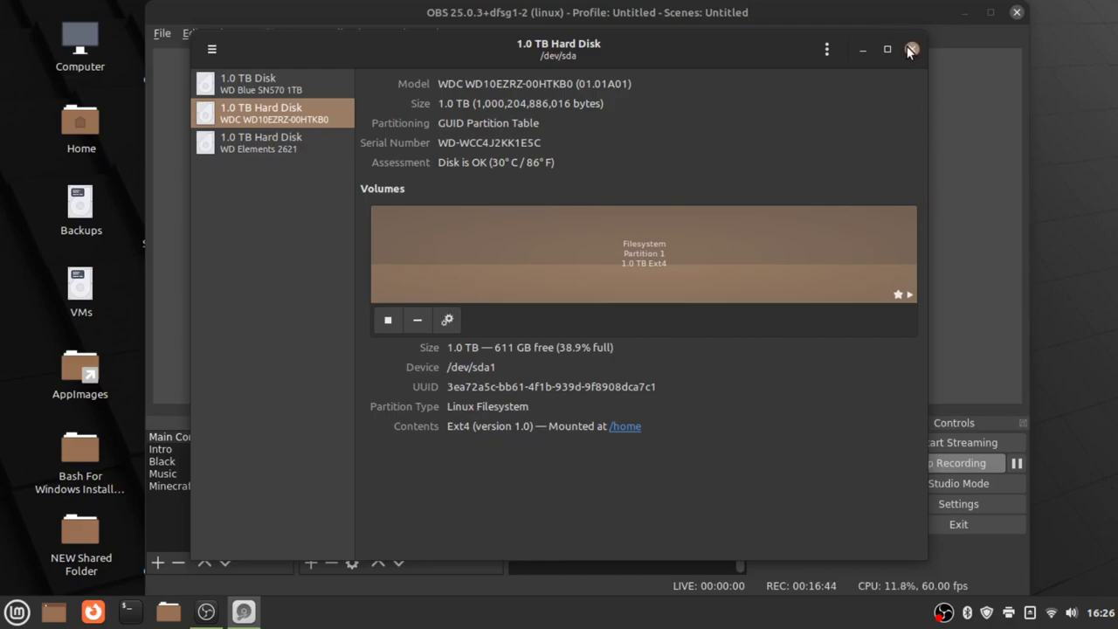